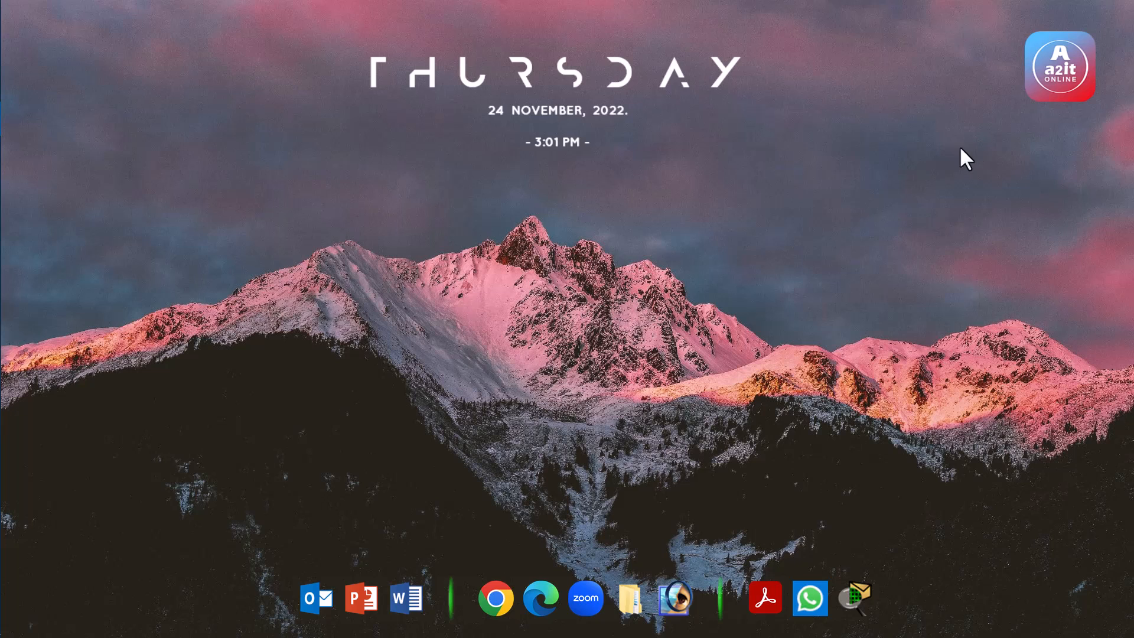
Open aws.amazon.com in Chrome and sign in to the AWS Management Console
click(492, 590)
text(aws.amazon.com)
key(Return)
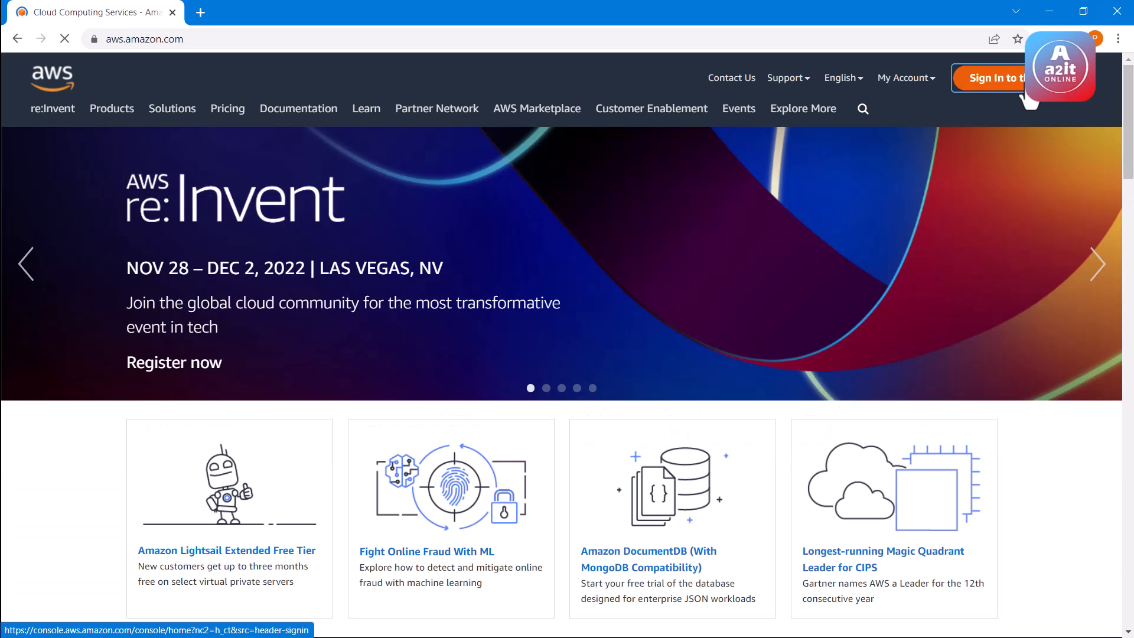
click(1025, 89)
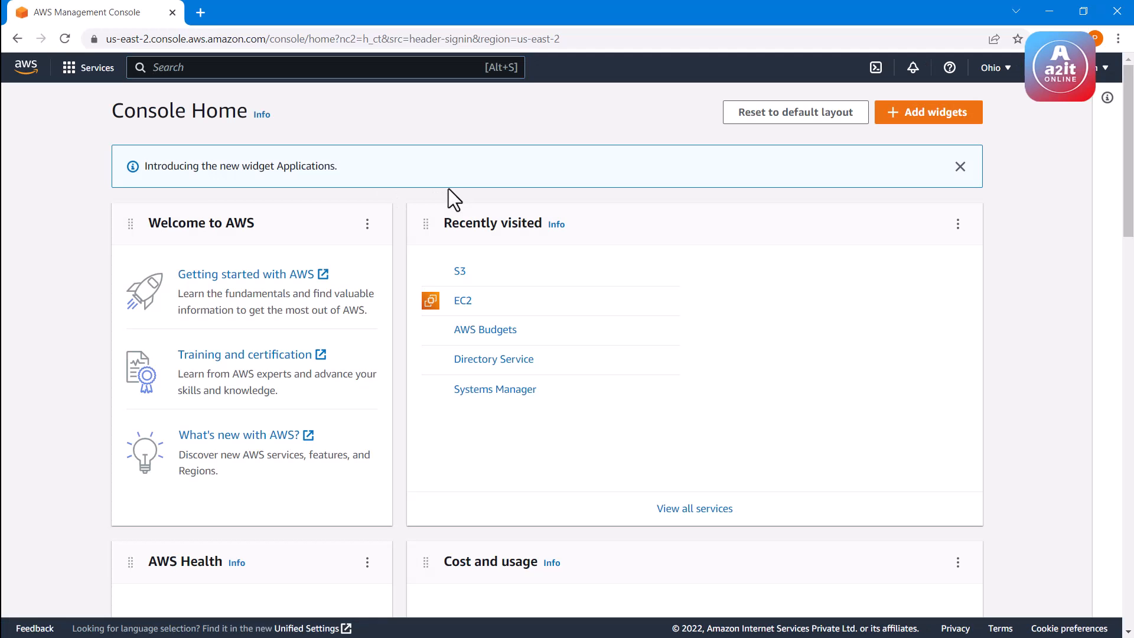
Open the S3 service and start creating a new bucket
click(459, 273)
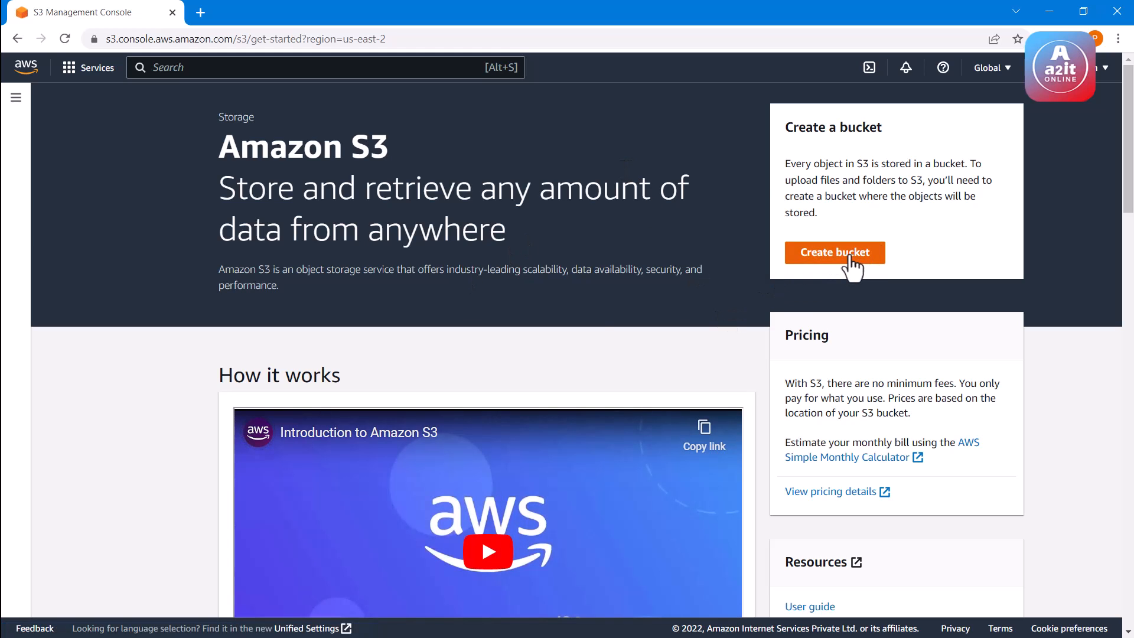
click(850, 265)
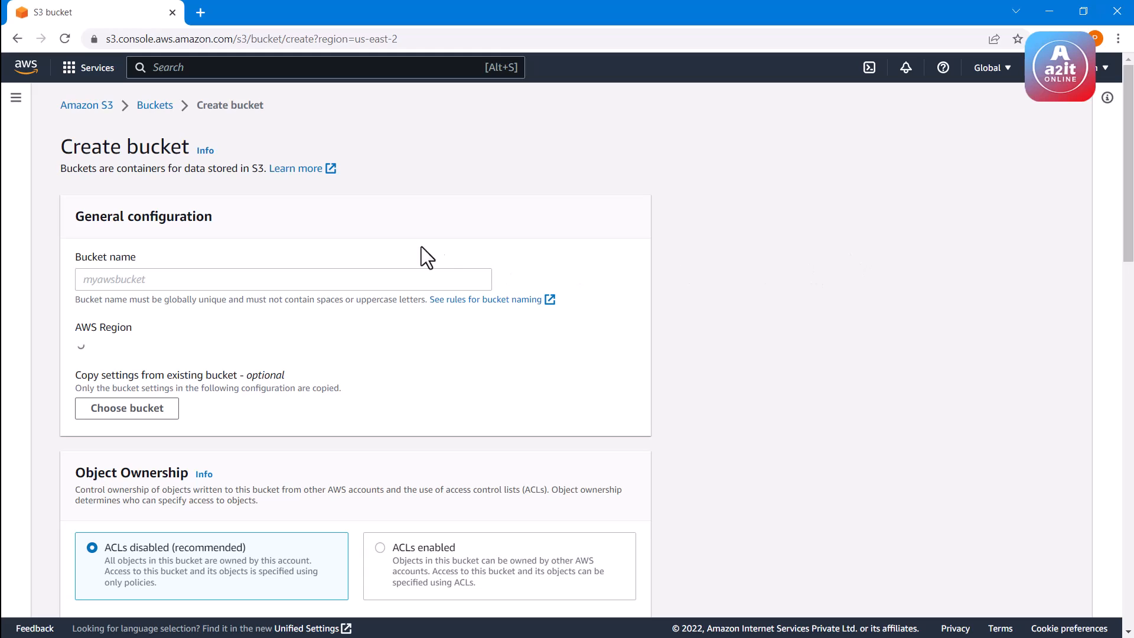
click(223, 281)
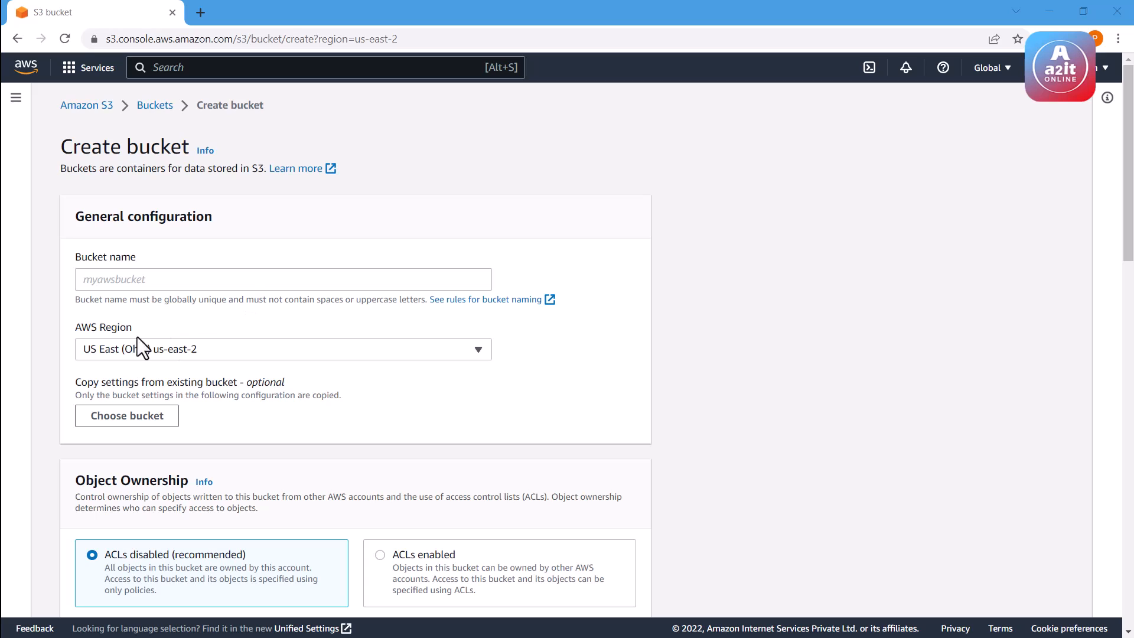
drag(74, 325, 117, 331)
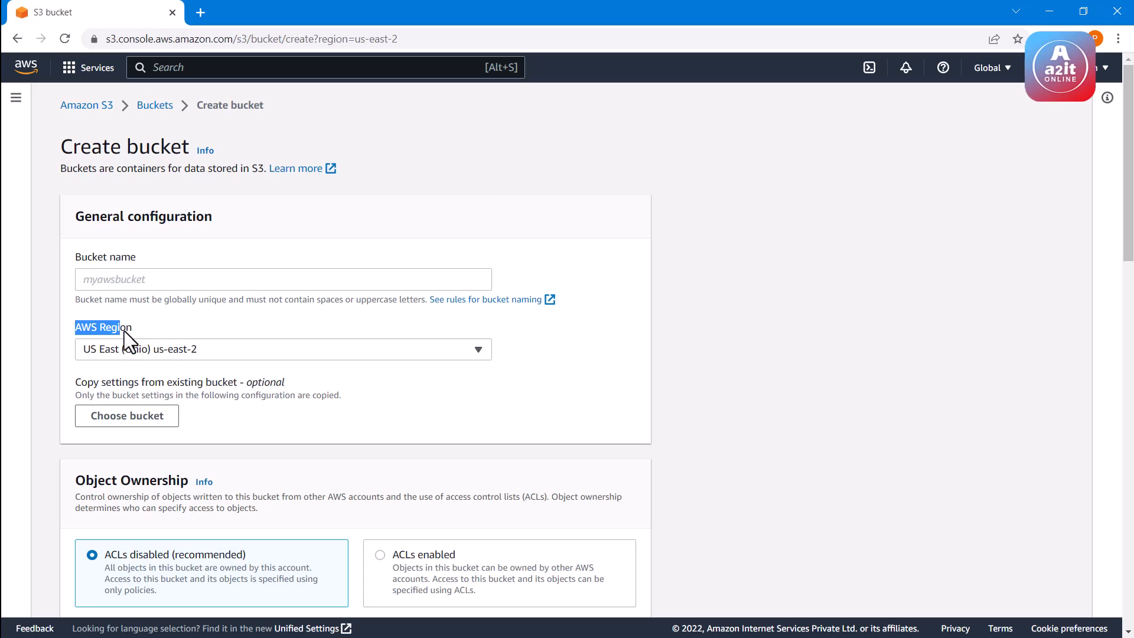
click(134, 333)
Enter Ohioa2it as the bucket name
click(315, 282)
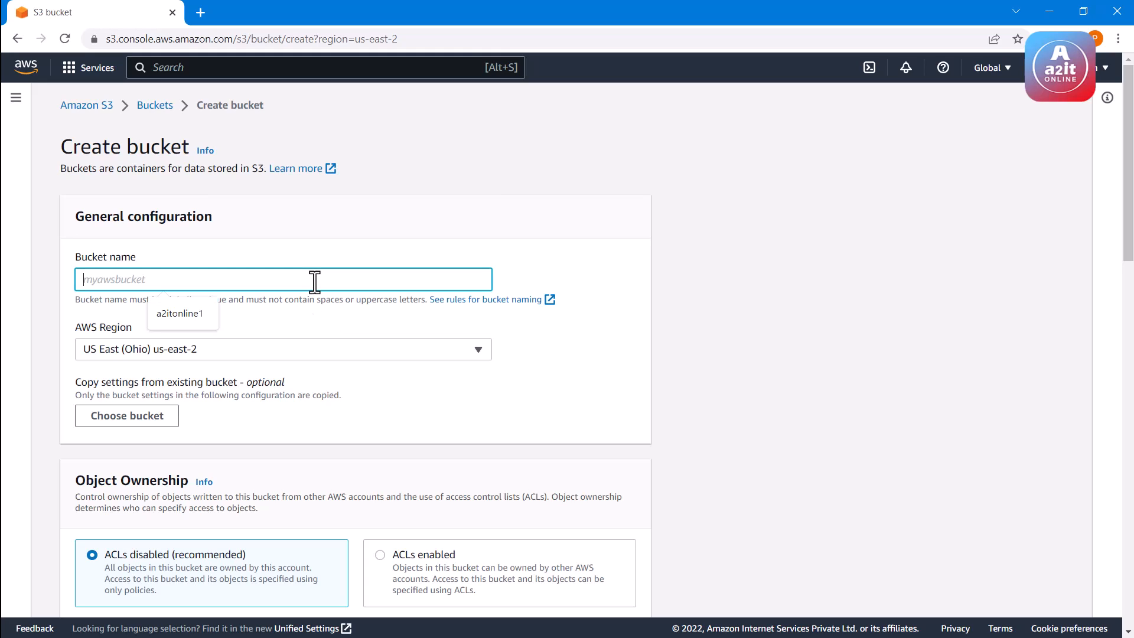
text(s)
key(BackSpace)
text(Ohioa2it)
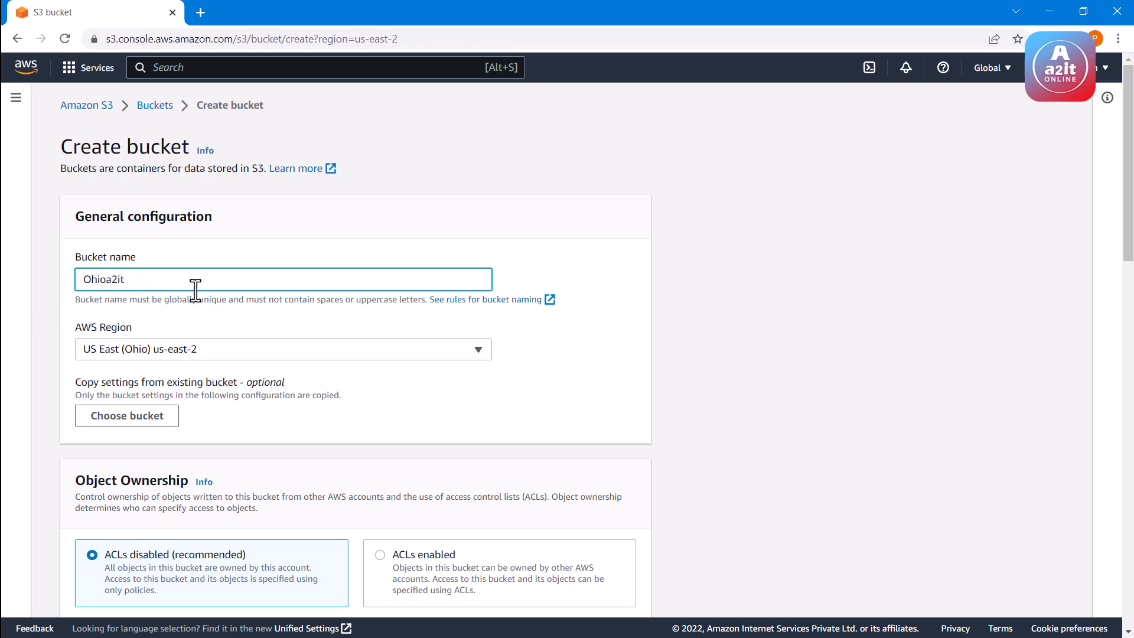
Enable versioning for the new bucket and try to create it
scroll(236, 277, down, 2)
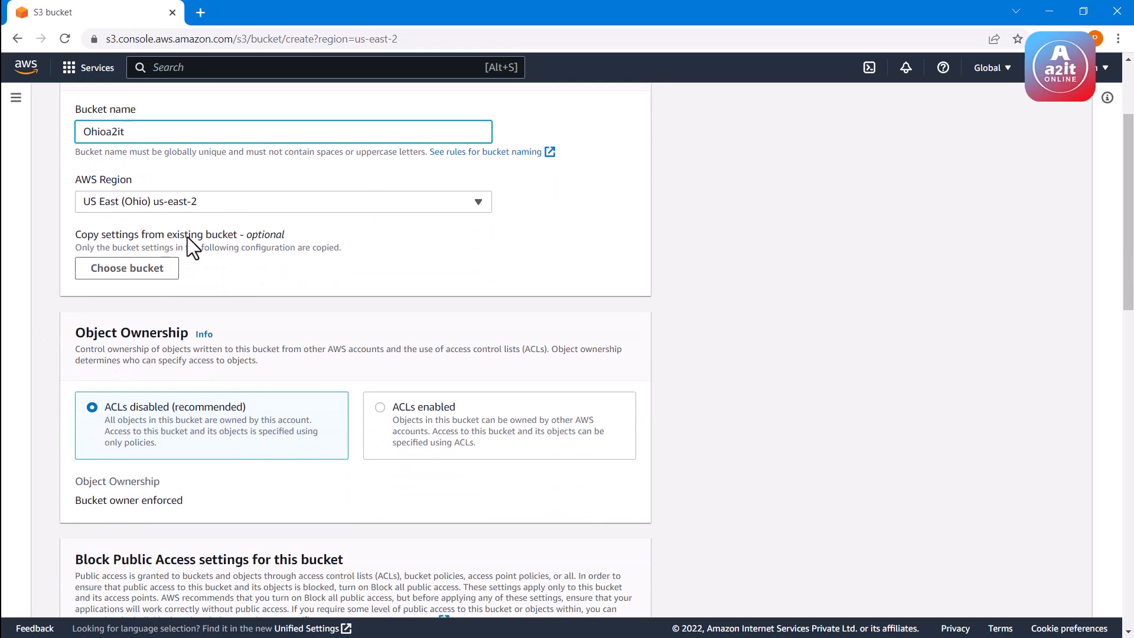
scroll(183, 242, down, 1)
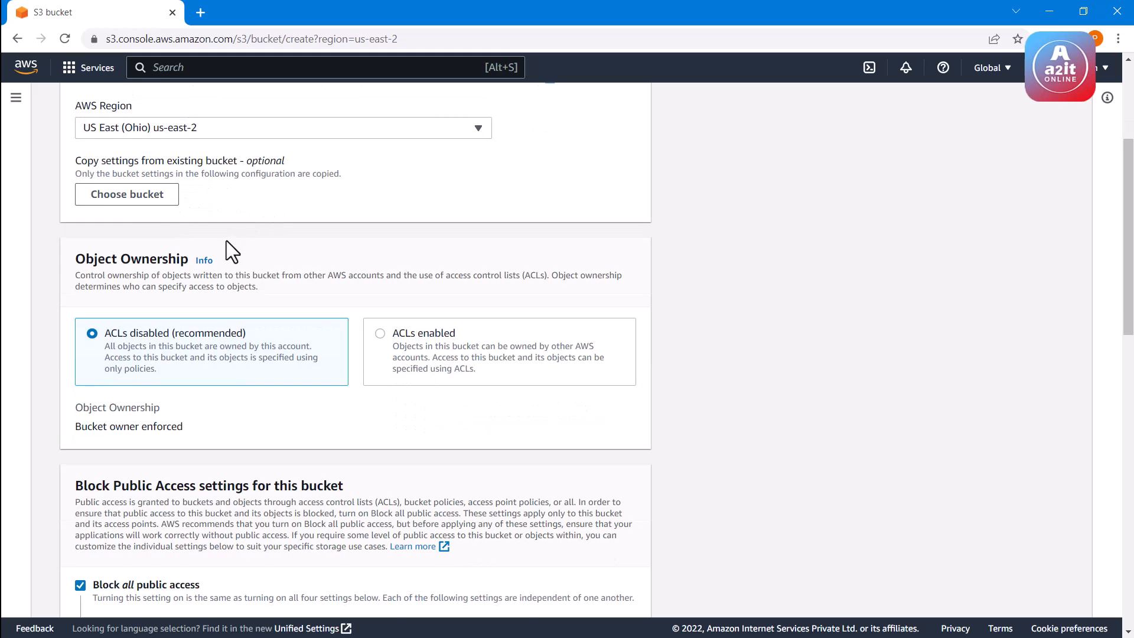
scroll(228, 242, down, 1)
scroll(208, 264, down, 4)
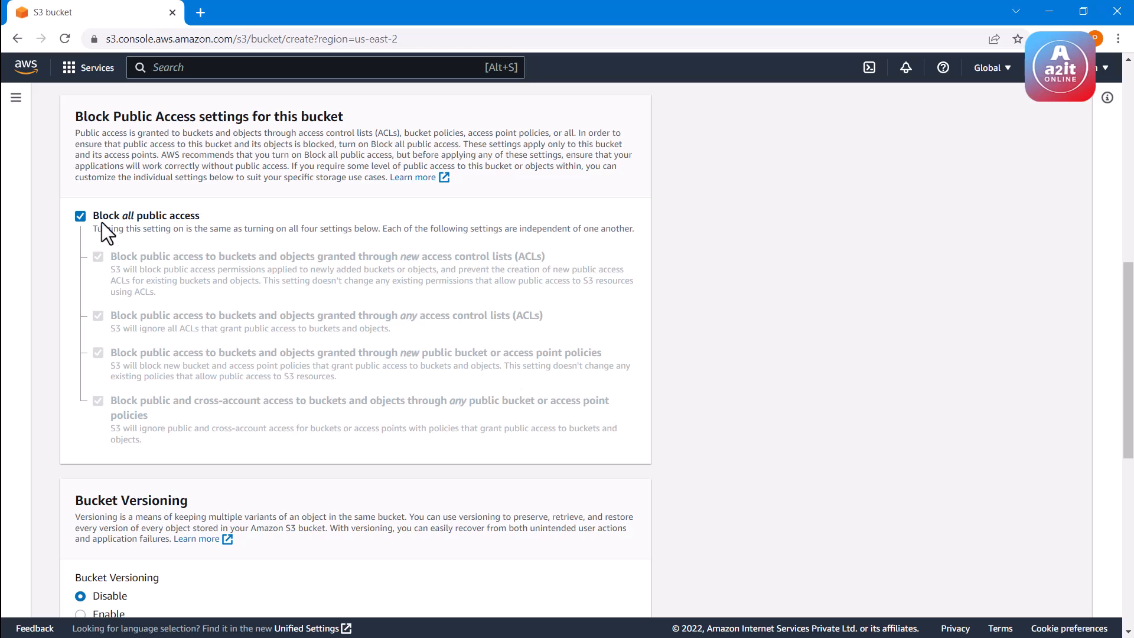
scroll(133, 242, down, 3)
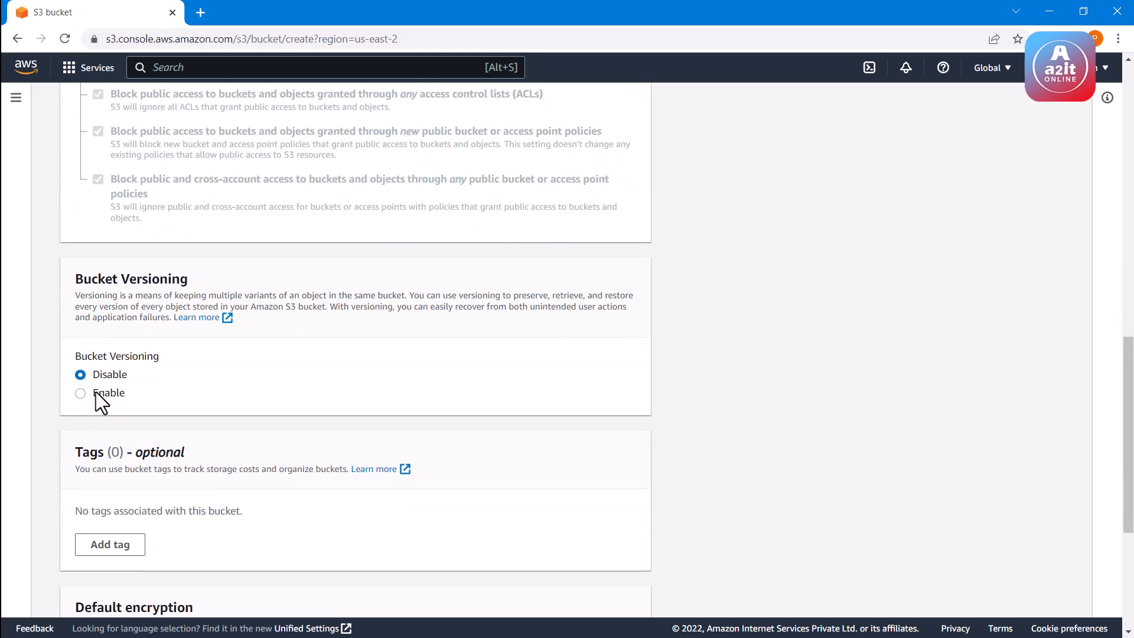
scroll(189, 362, down, 4)
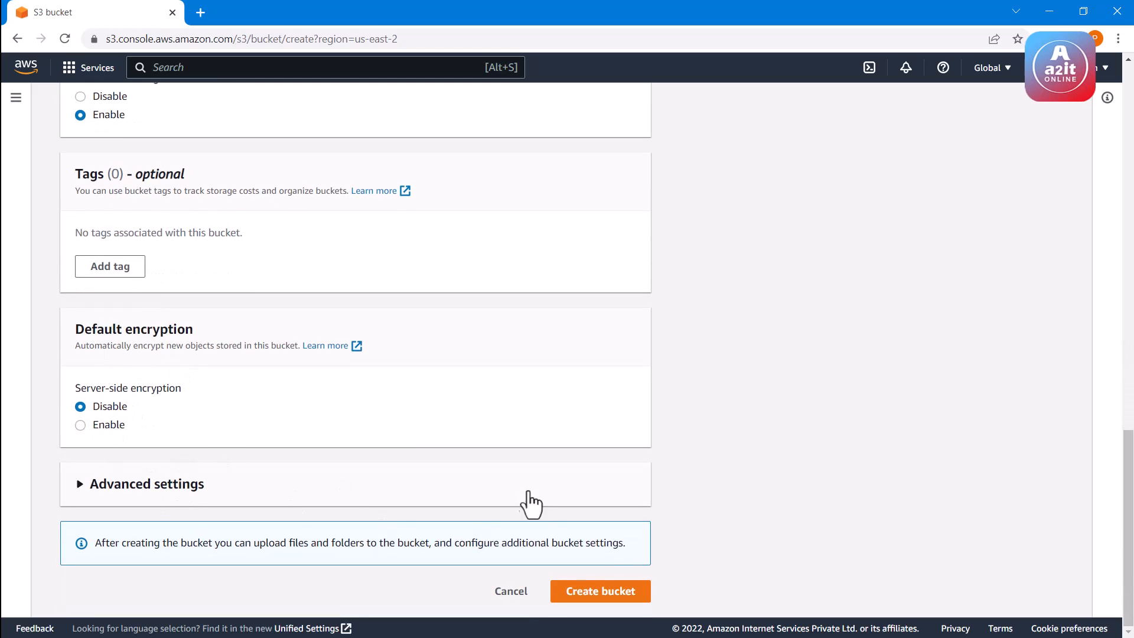
scroll(265, 253, up, 2)
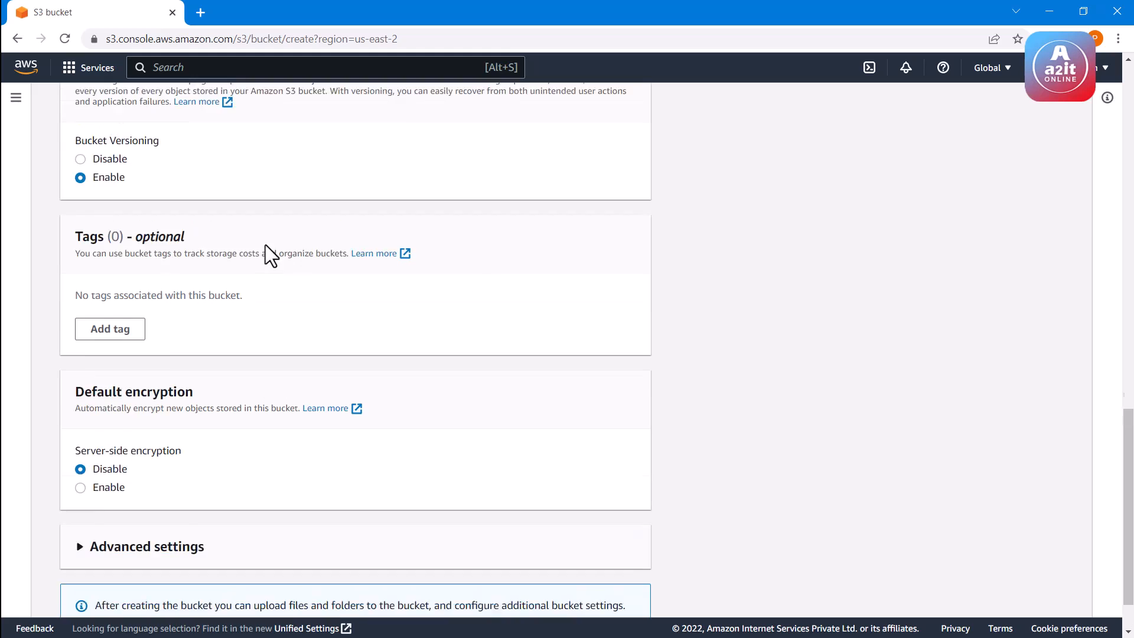
drag(119, 148, 188, 149)
click(189, 149)
scroll(319, 266, down, 2)
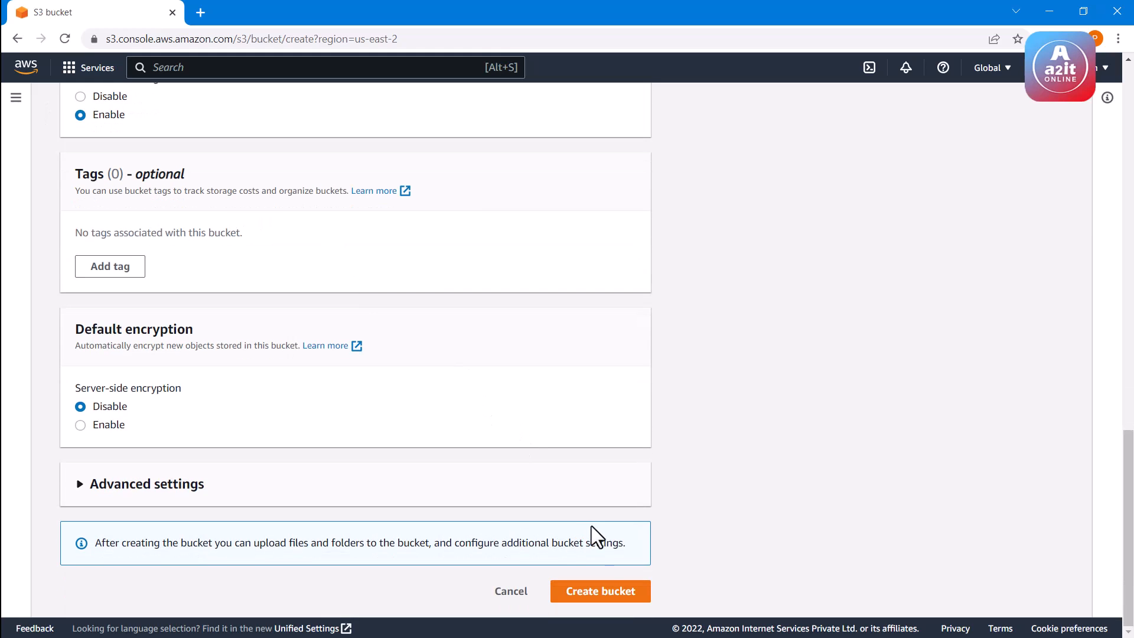
click(585, 593)
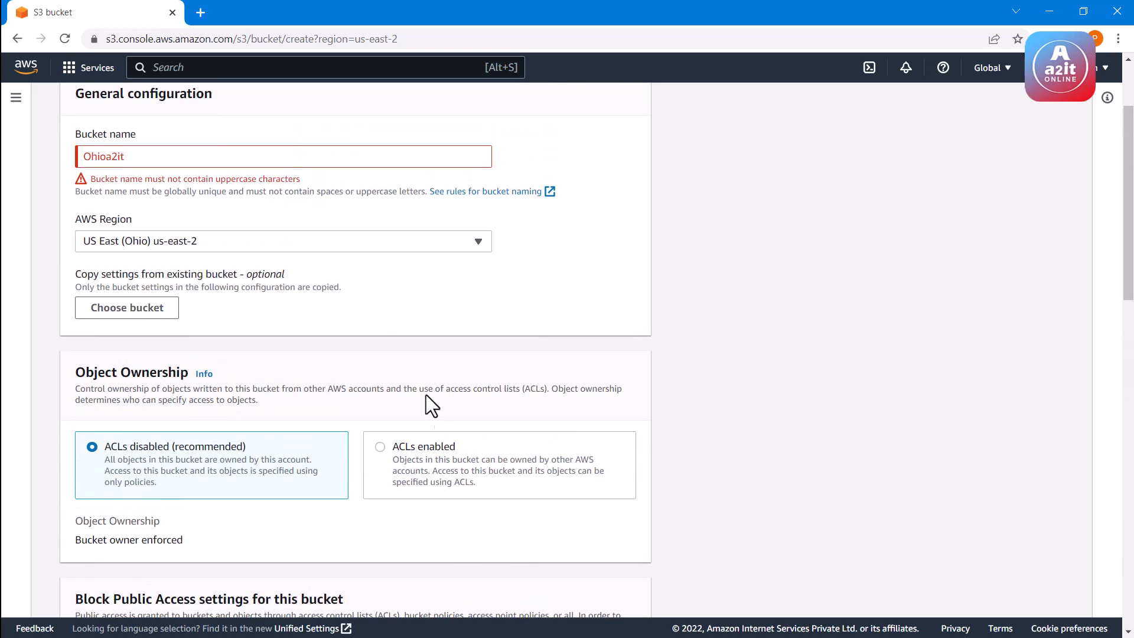
Change the bucket name to a2itohio and create the bucket
click(145, 157)
double_click(144, 157)
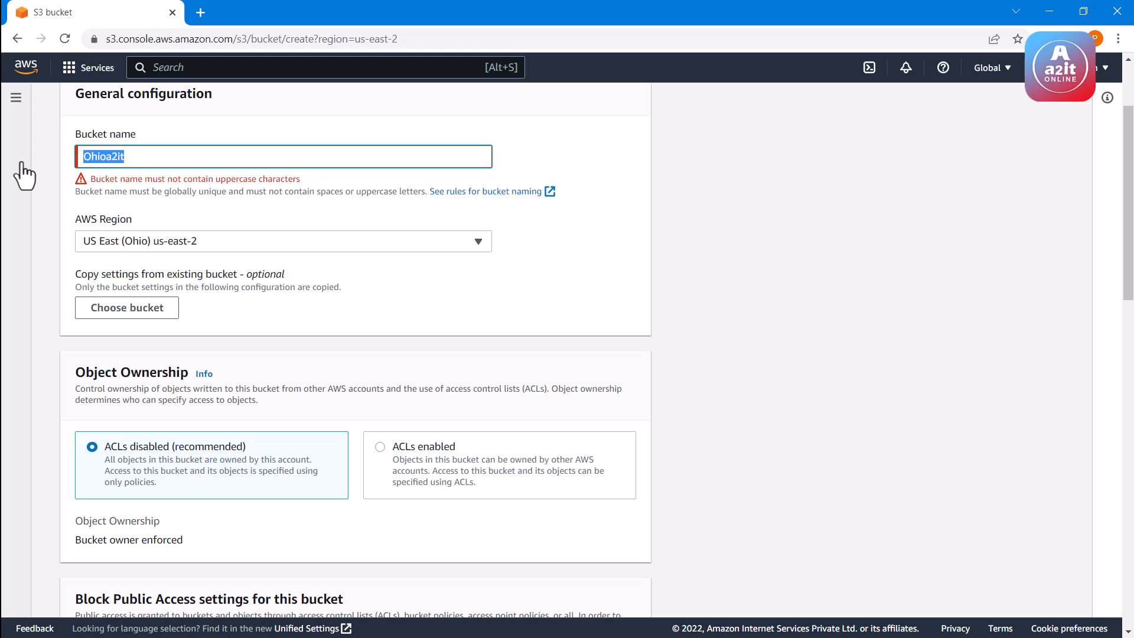
text(a2it)
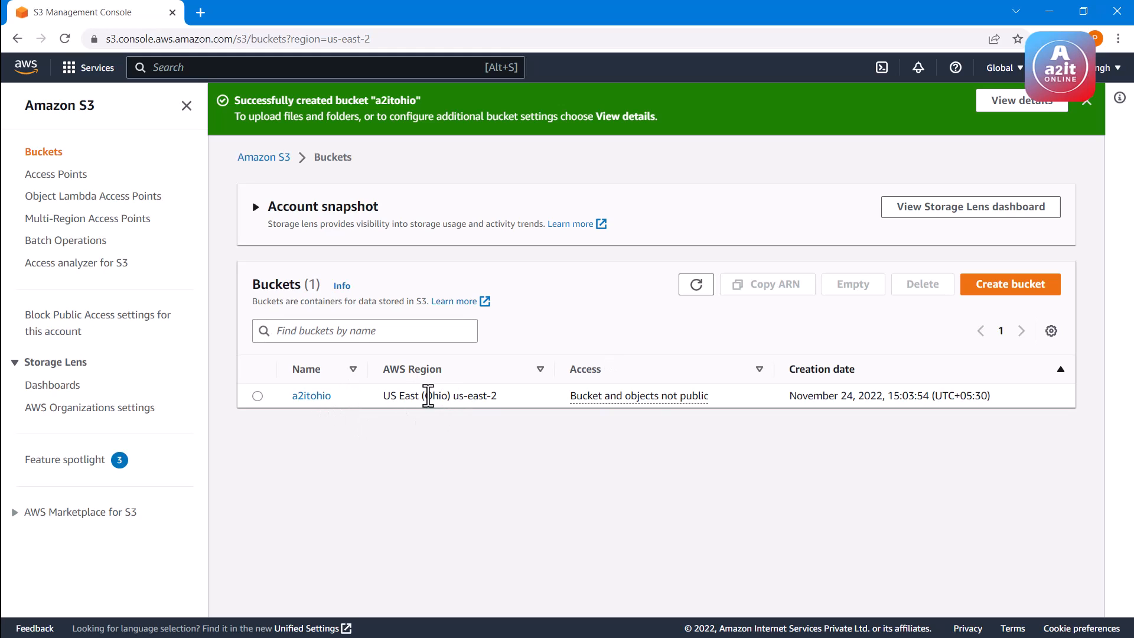
click(1086, 102)
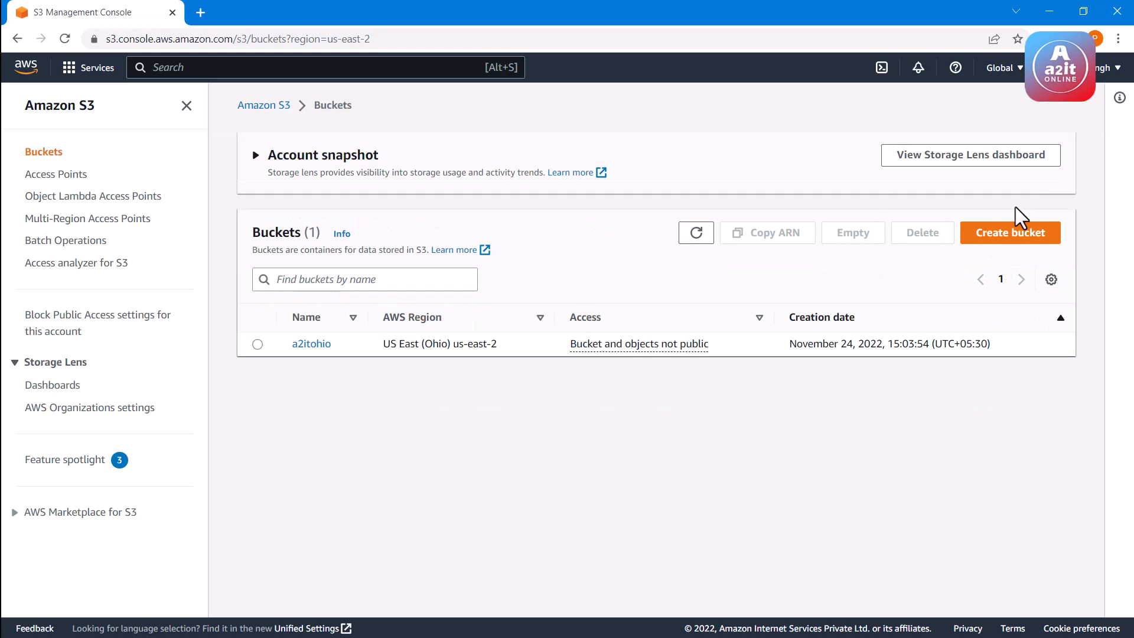
Start a second bucket and set its AWS Region to Asia Pacific (Mumbai) ap-south-1
click(1026, 242)
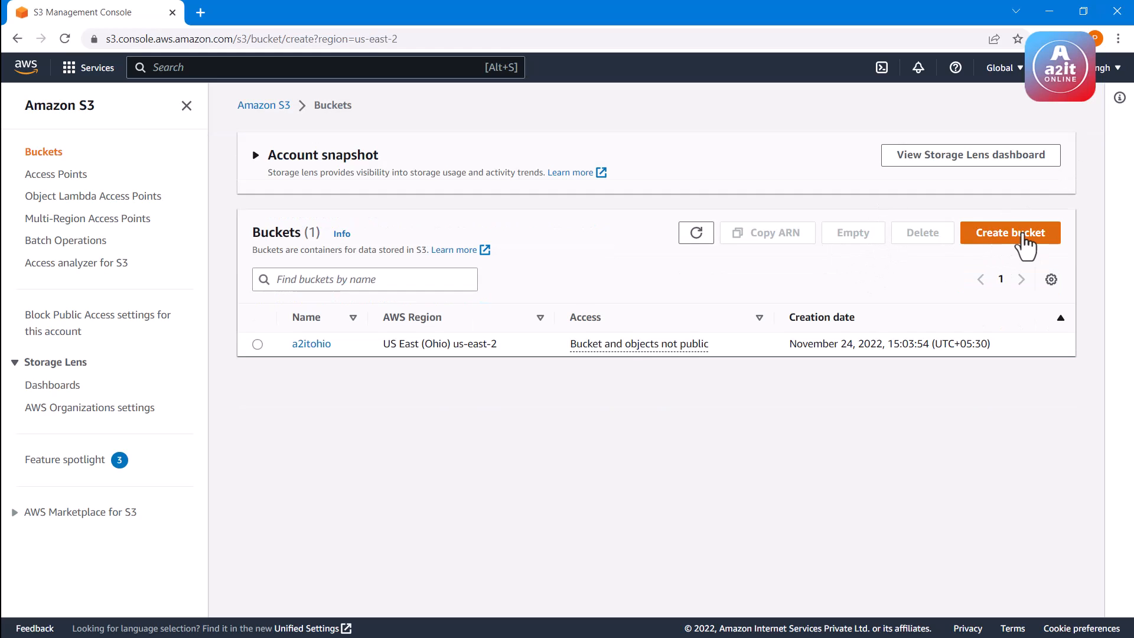
click(148, 280)
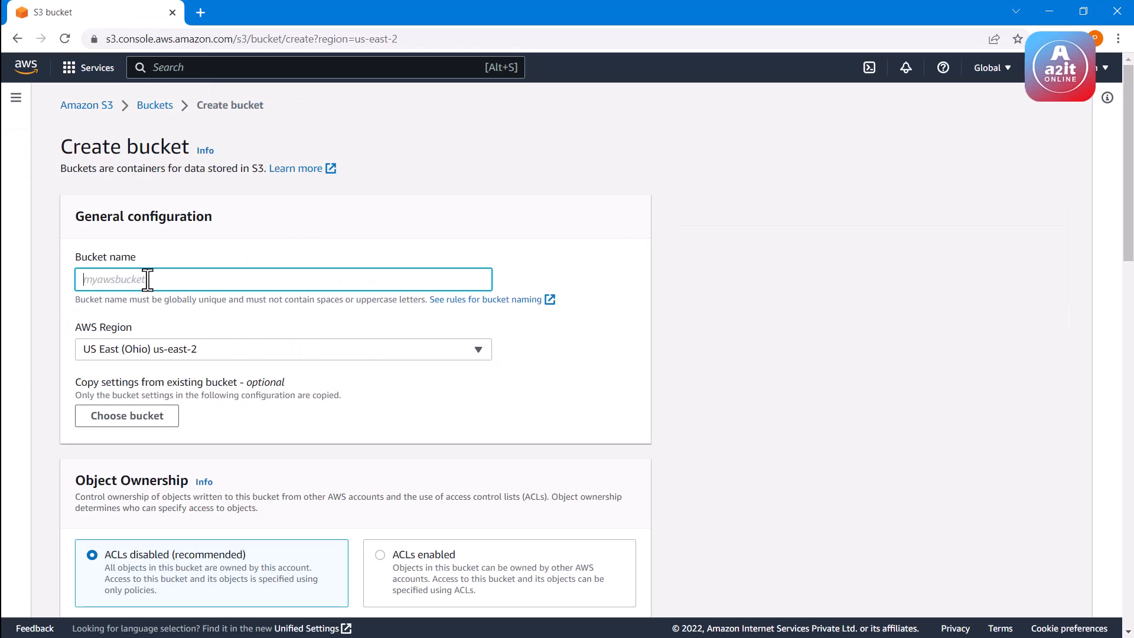
click(172, 353)
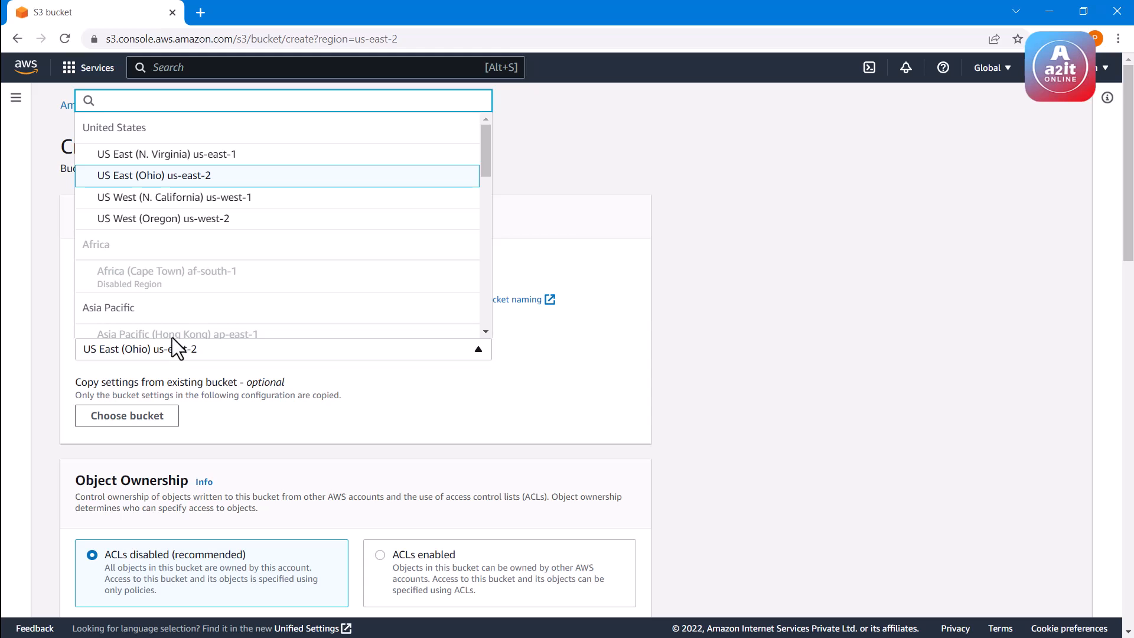
scroll(177, 260, down, 5)
scroll(190, 248, up, 1)
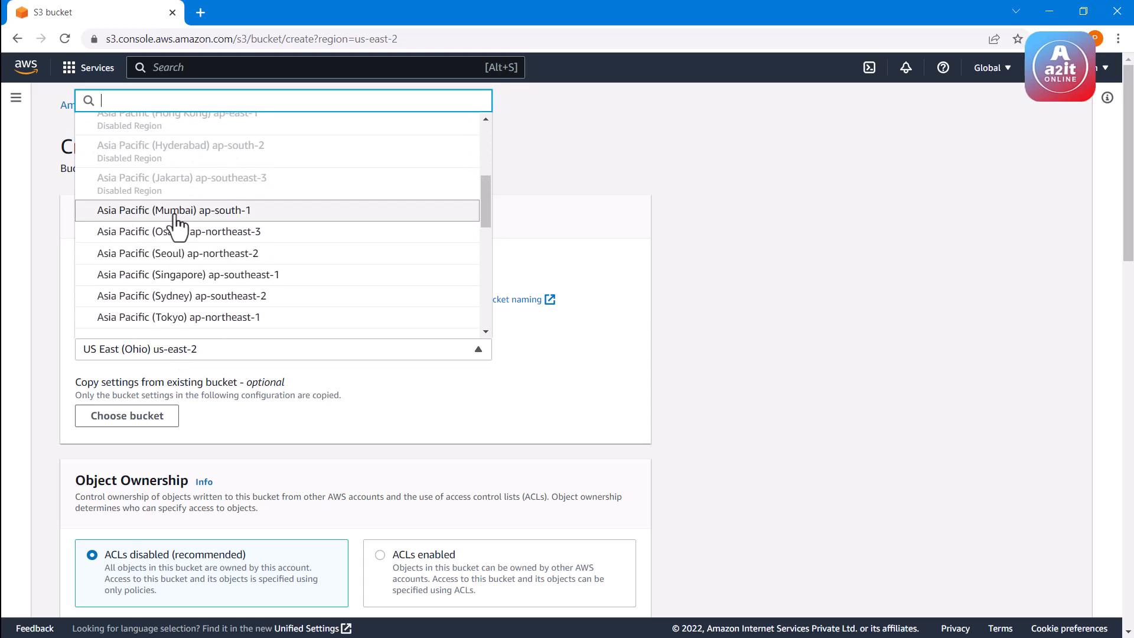
click(175, 214)
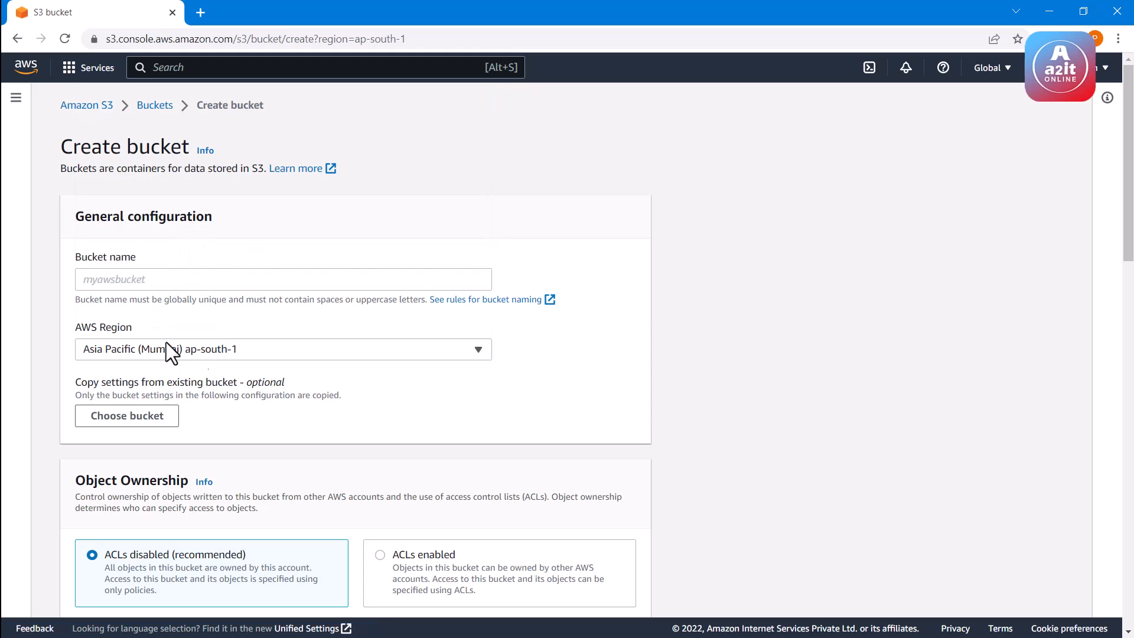
Name the second bucket a2itmumbai
click(143, 280)
text(a2it)
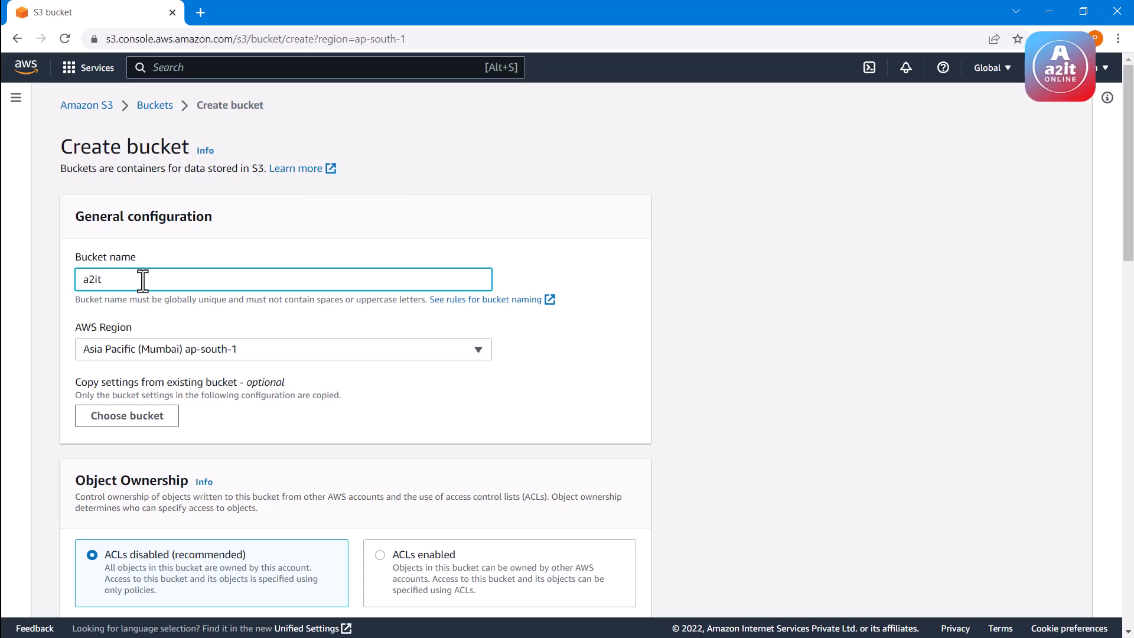
text(mumbai)
Enable versioning for the Mumbai bucket and create it
scroll(203, 317, down, 4)
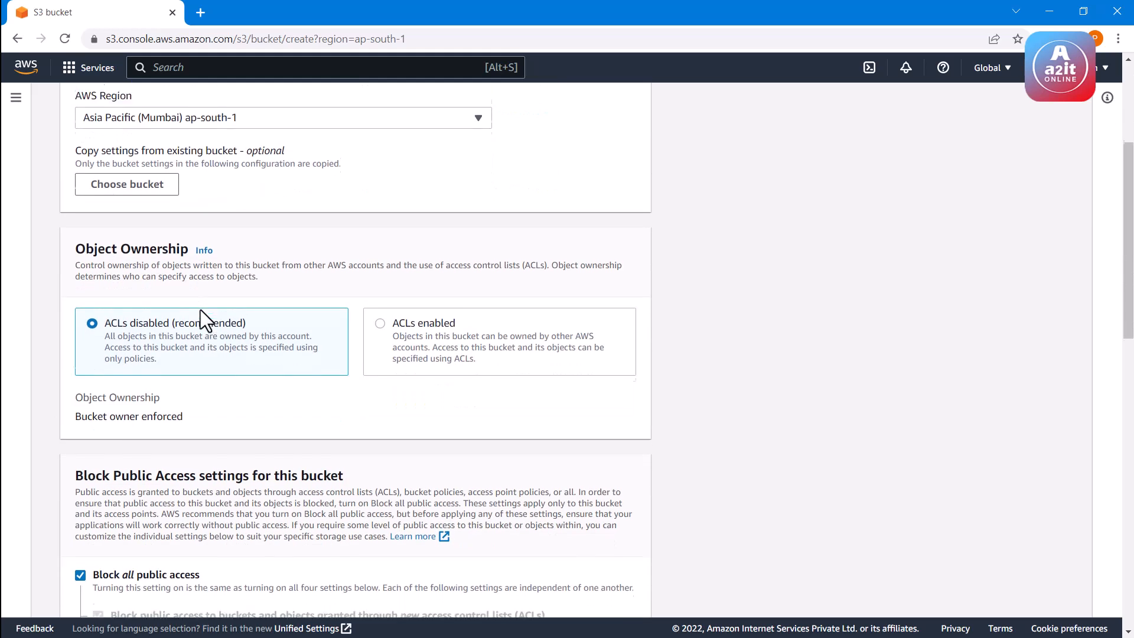
scroll(200, 310, down, 9)
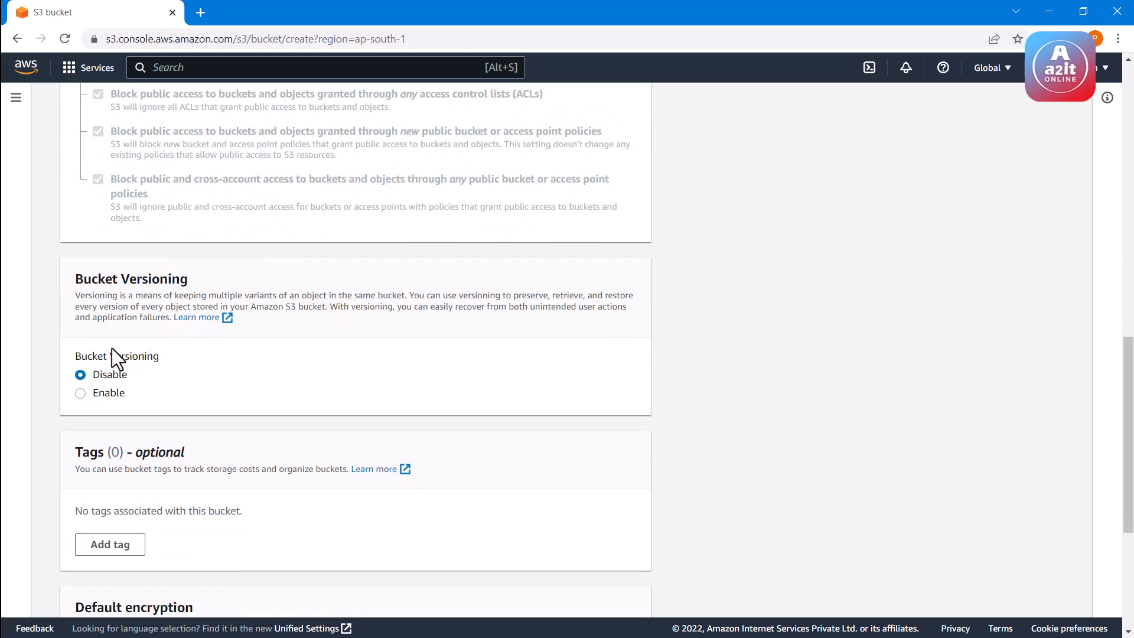
click(102, 393)
scroll(163, 356, down, 4)
scroll(164, 358, down, 1)
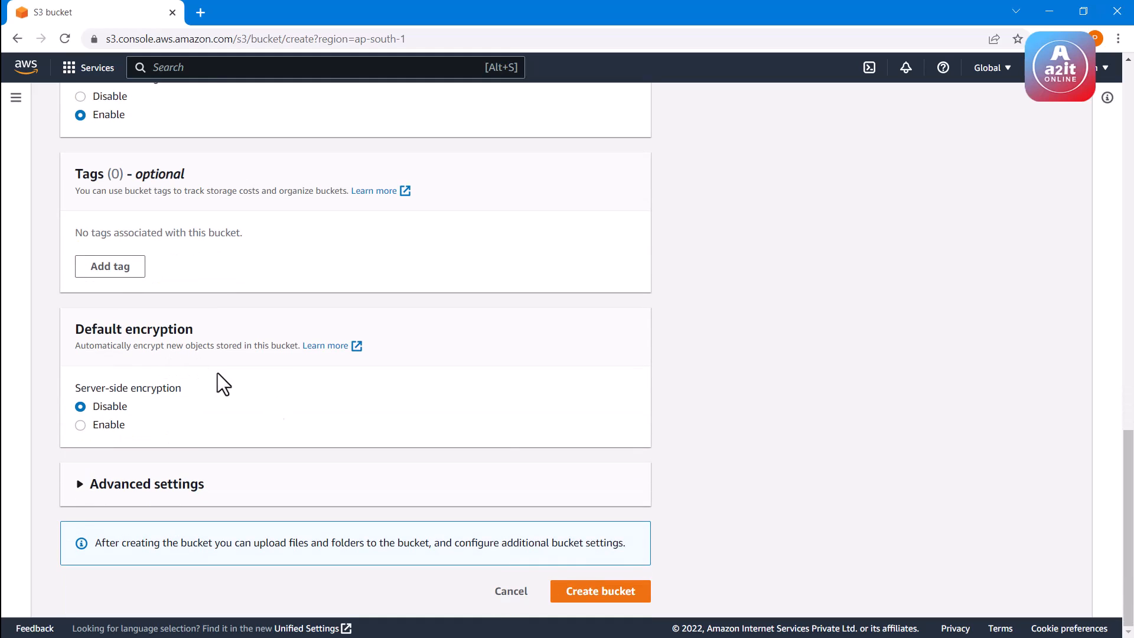
click(582, 593)
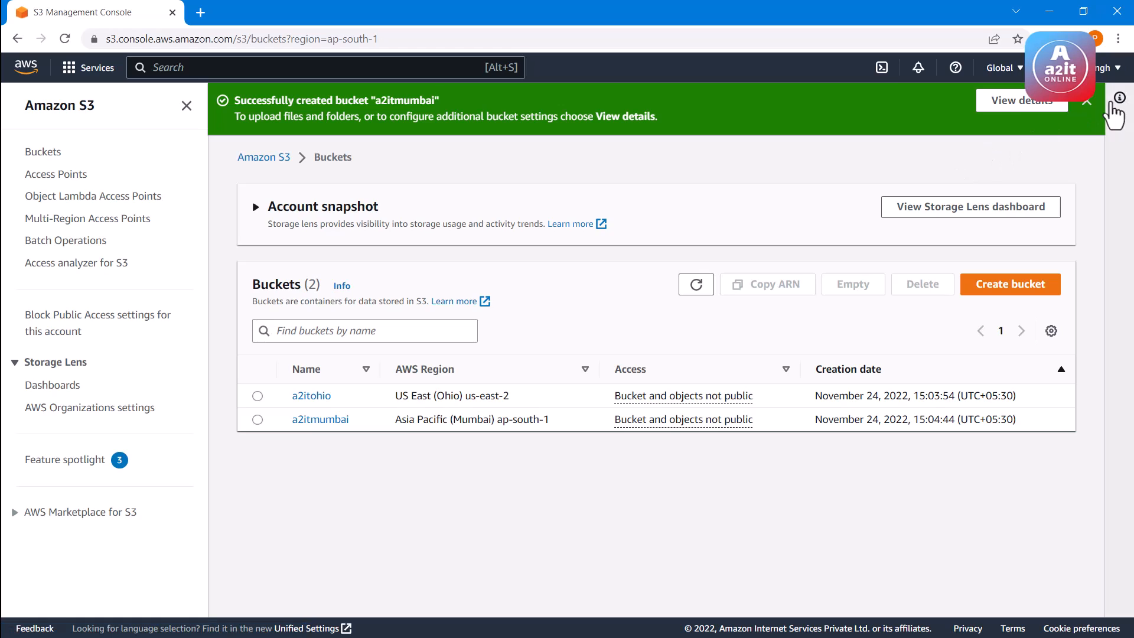
click(1088, 103)
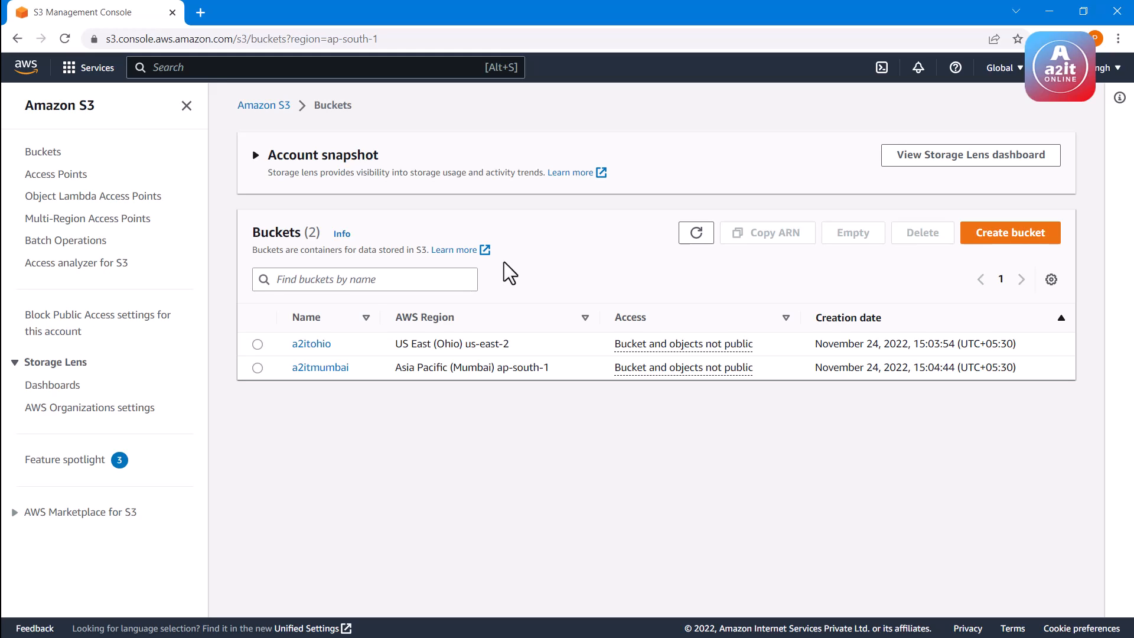
Upload the TEST 1 text document from the Documents folder to the a2itohio bucket and close the upload status
click(308, 349)
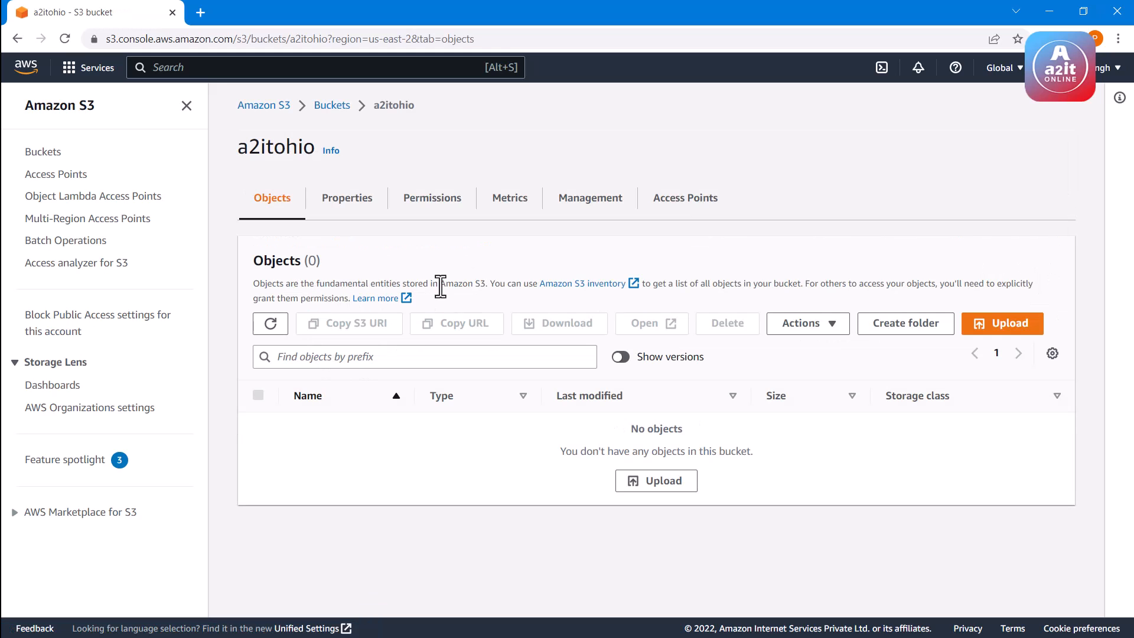
click(680, 480)
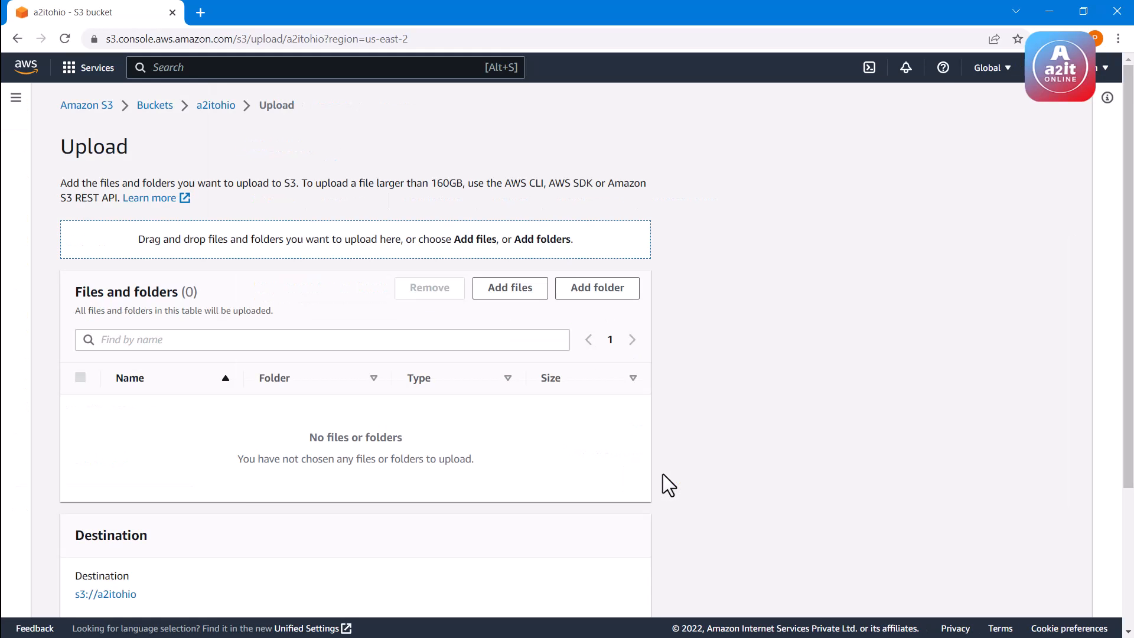
click(517, 292)
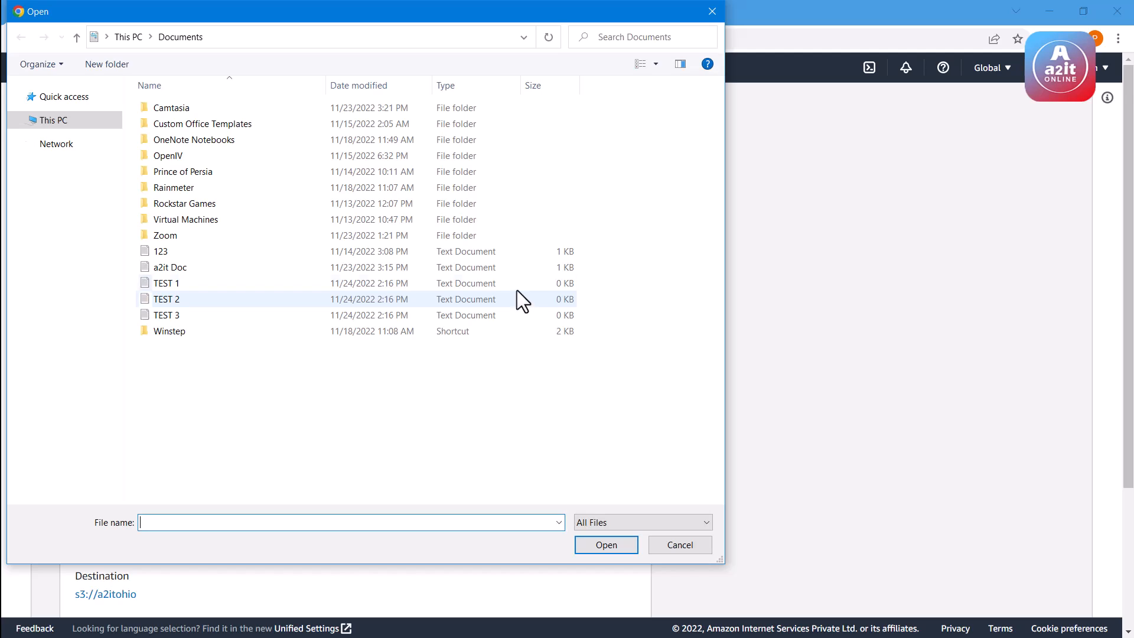
click(197, 288)
click(609, 542)
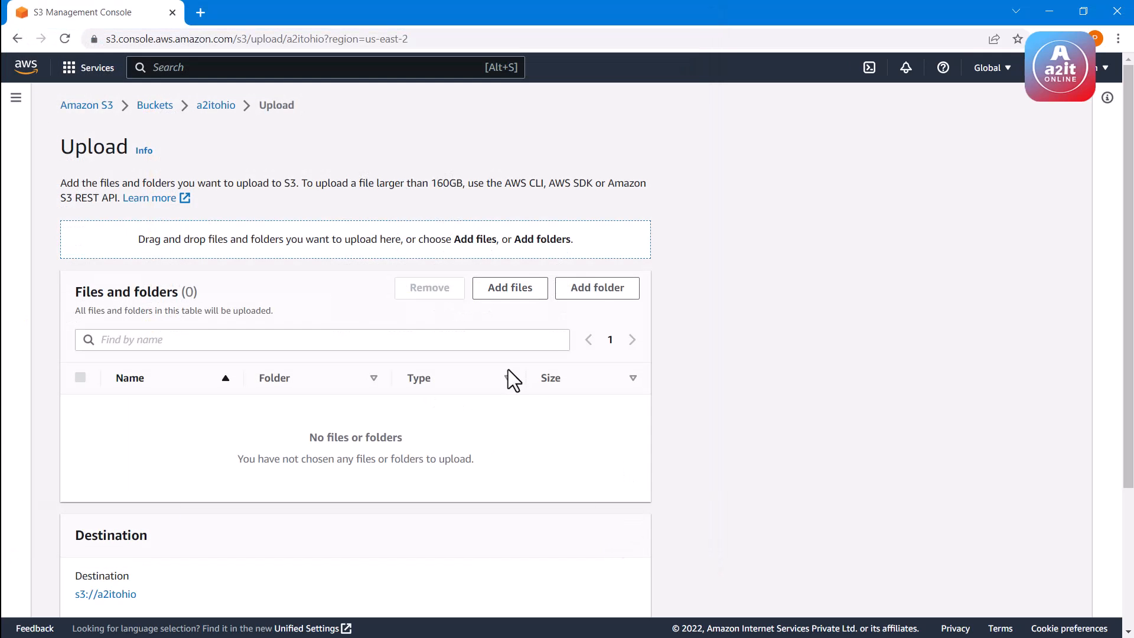
scroll(591, 384, down, 3)
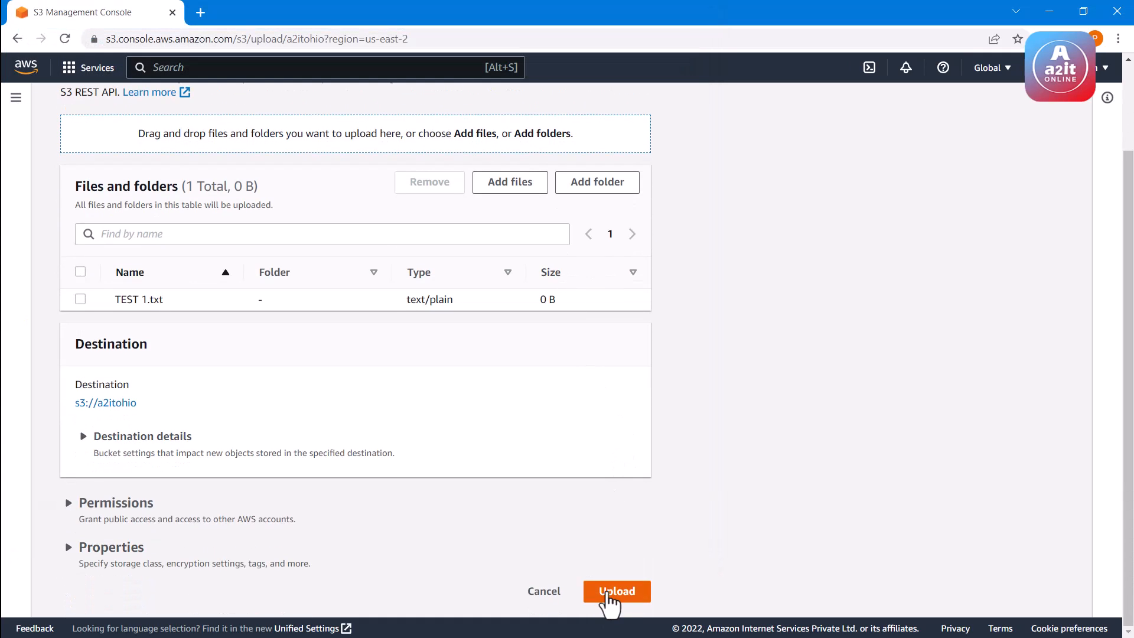
click(615, 588)
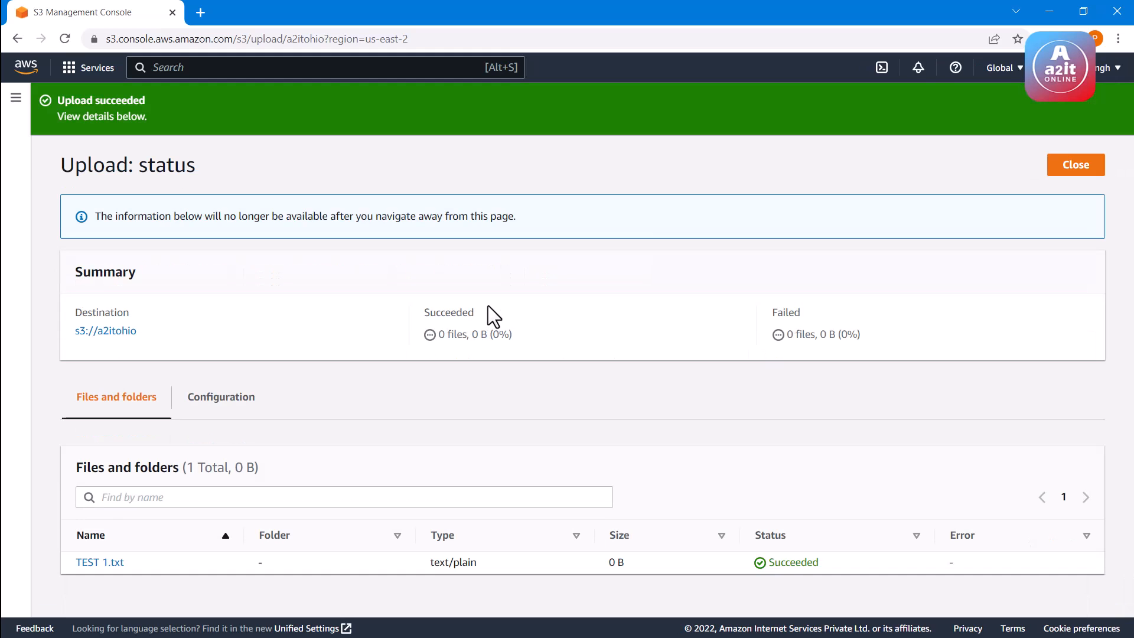
click(1077, 167)
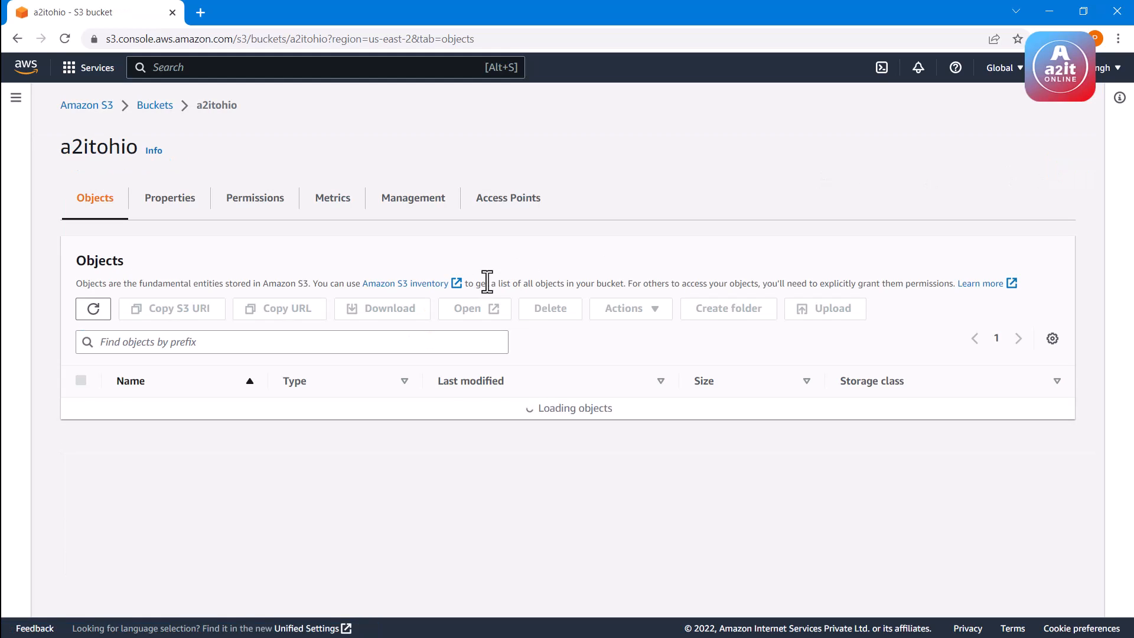
Refresh the object lists of the a2itohio and a2itmumbai buckets to check which files each one holds
click(94, 307)
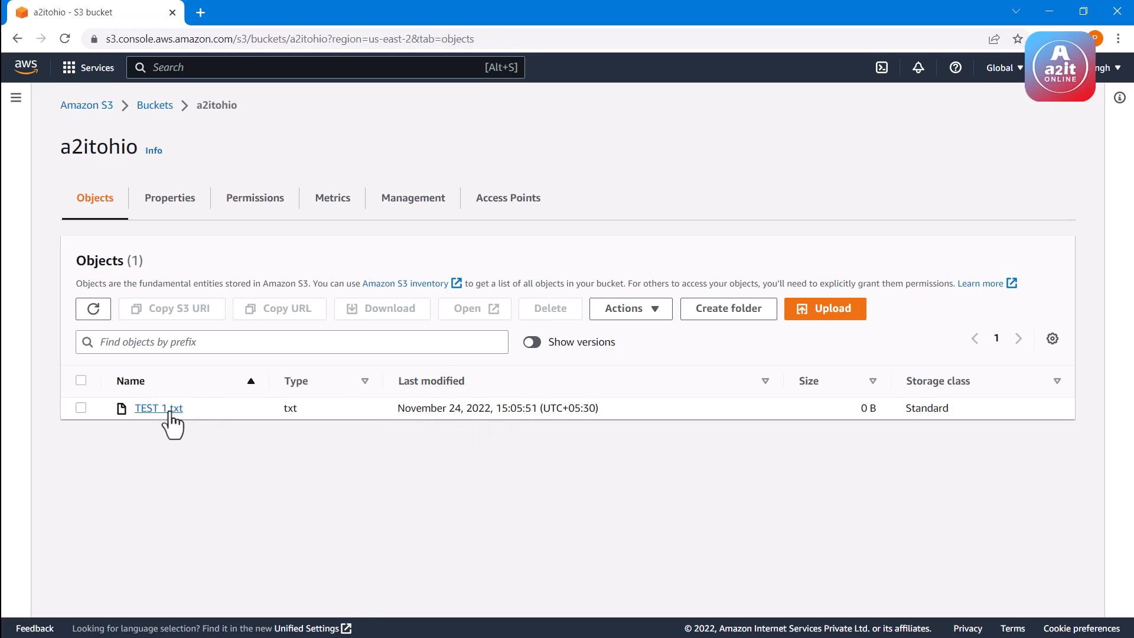
click(157, 108)
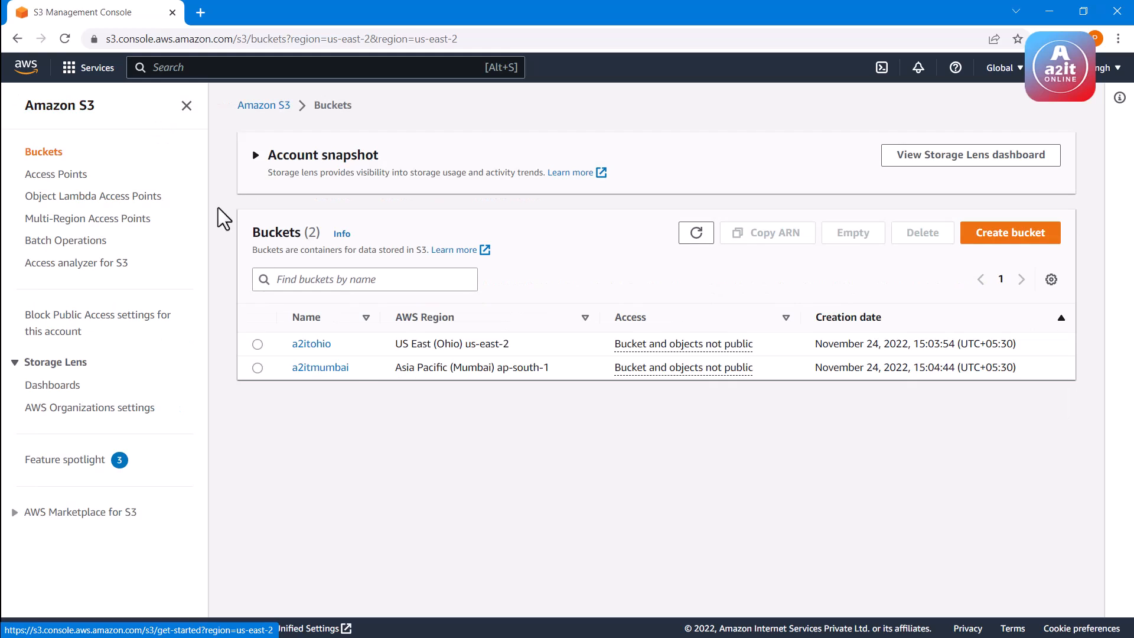
click(316, 369)
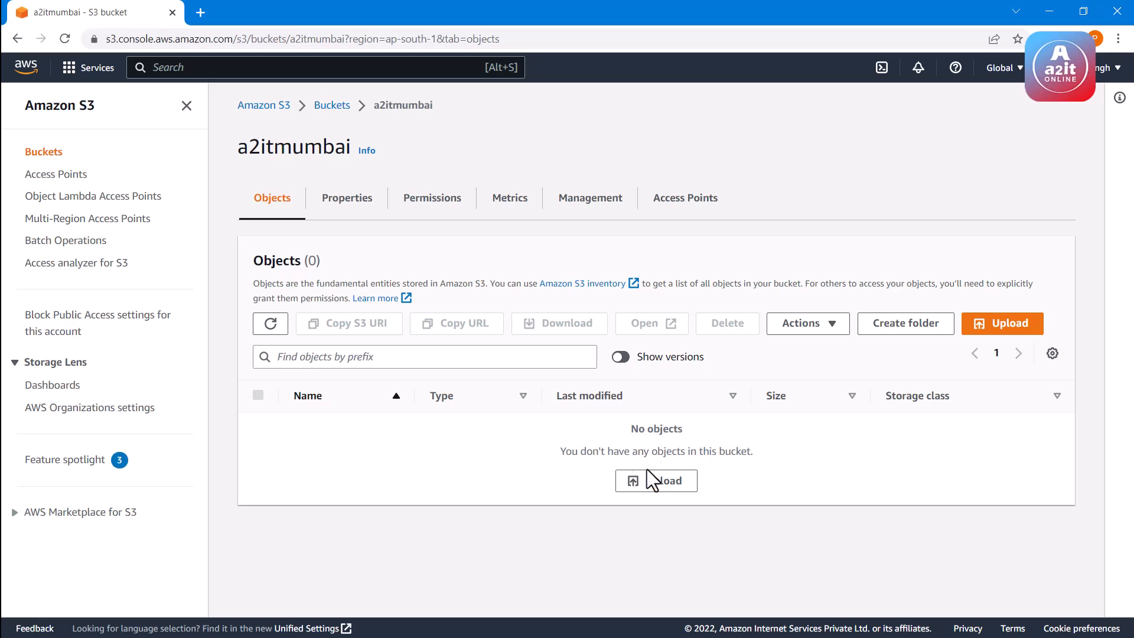
click(270, 324)
click(333, 107)
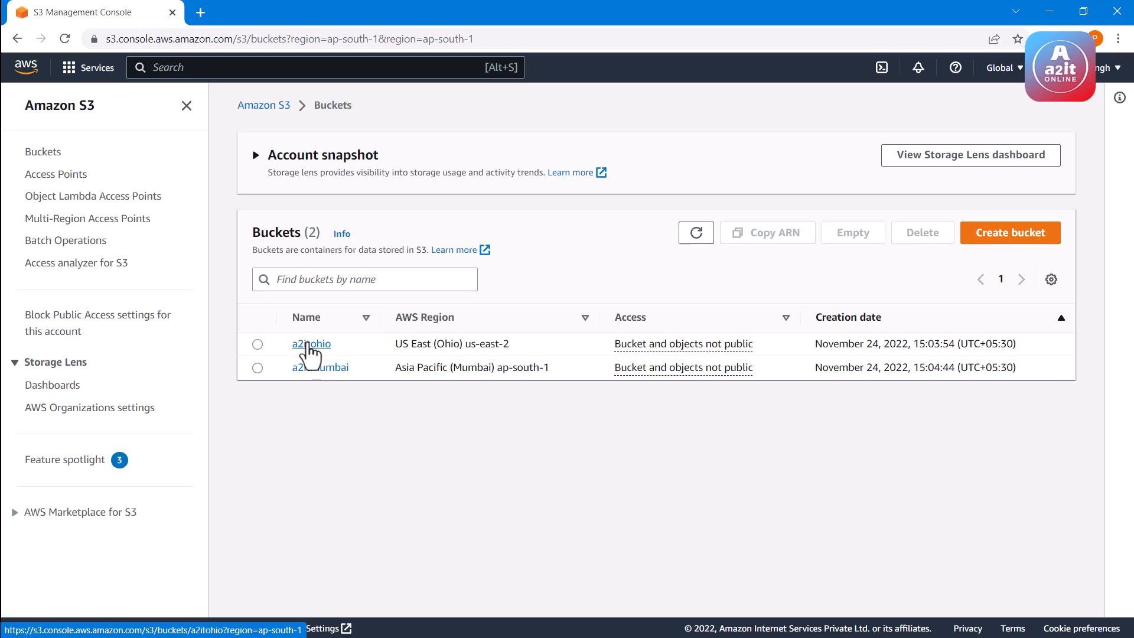
Start creating a replication rule in the management settings of the a2itohio bucket
click(312, 346)
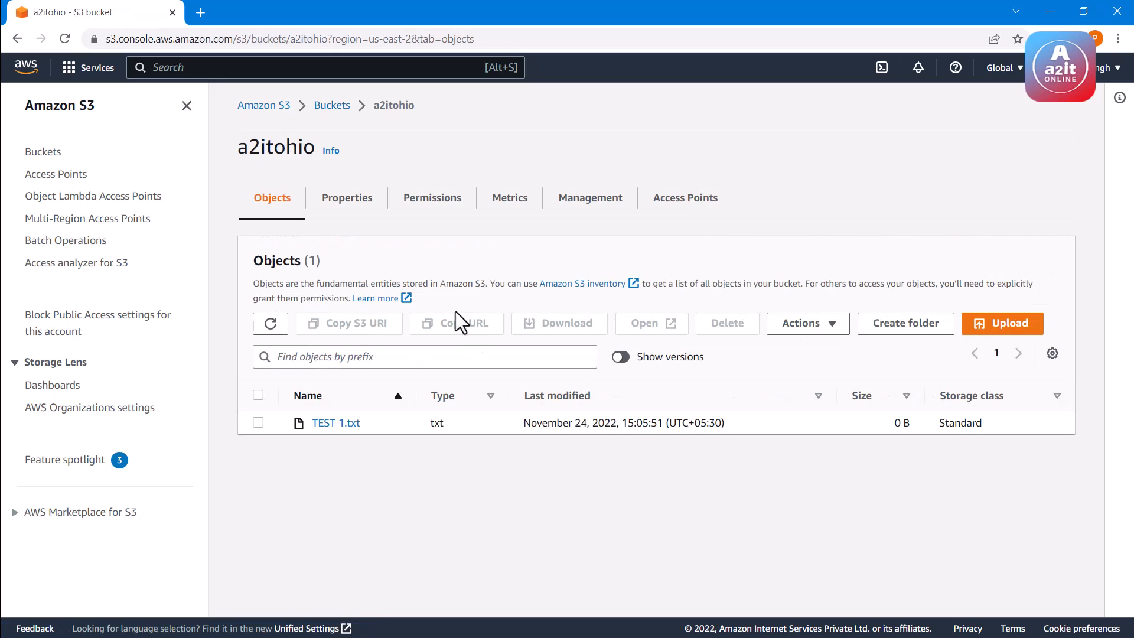
click(593, 205)
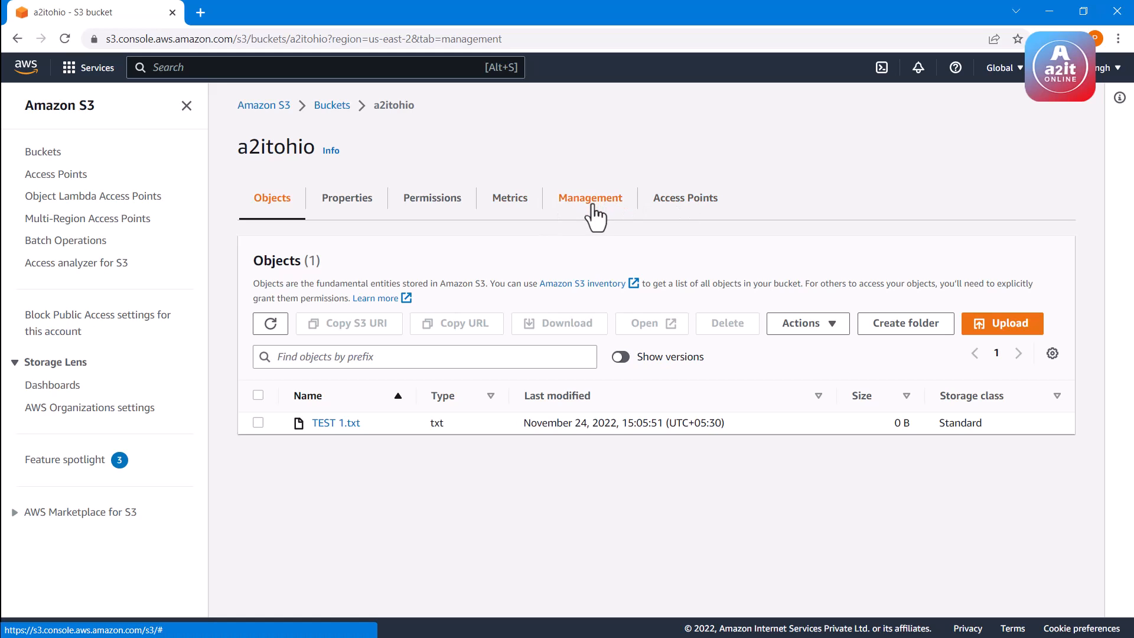
scroll(598, 220, down, 1)
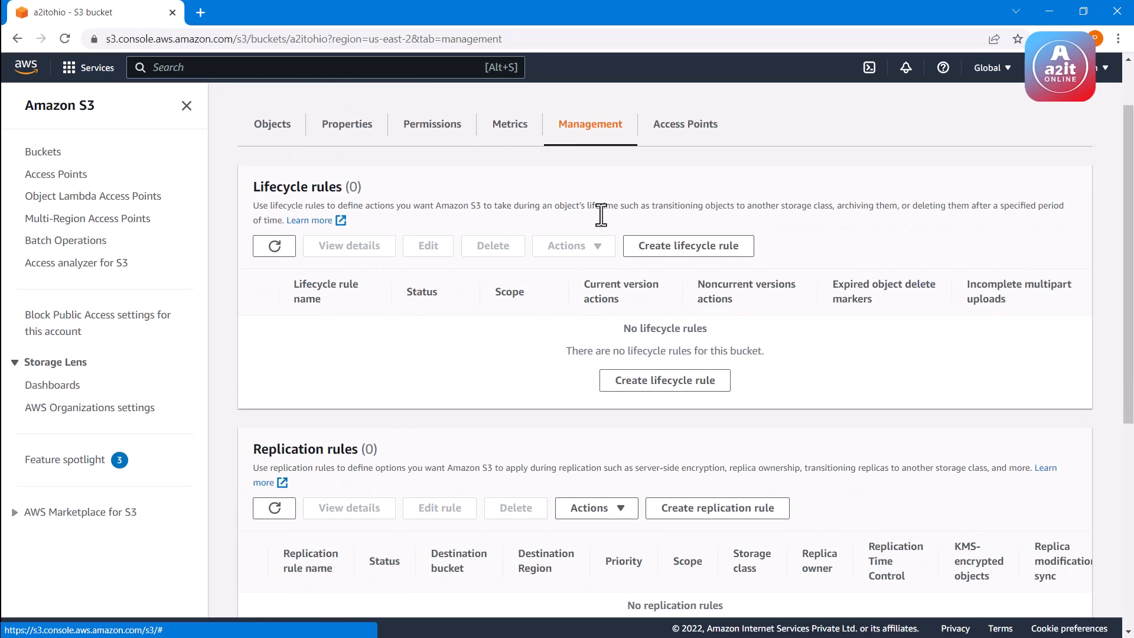
scroll(483, 305, down, 2)
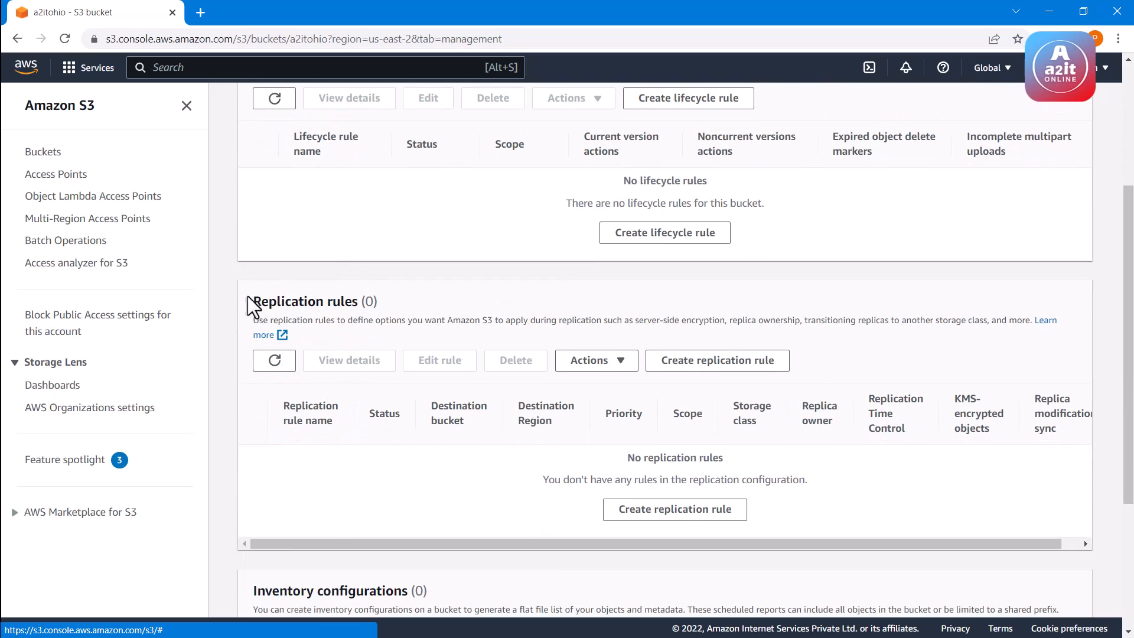
drag(251, 302, 361, 303)
click(578, 435)
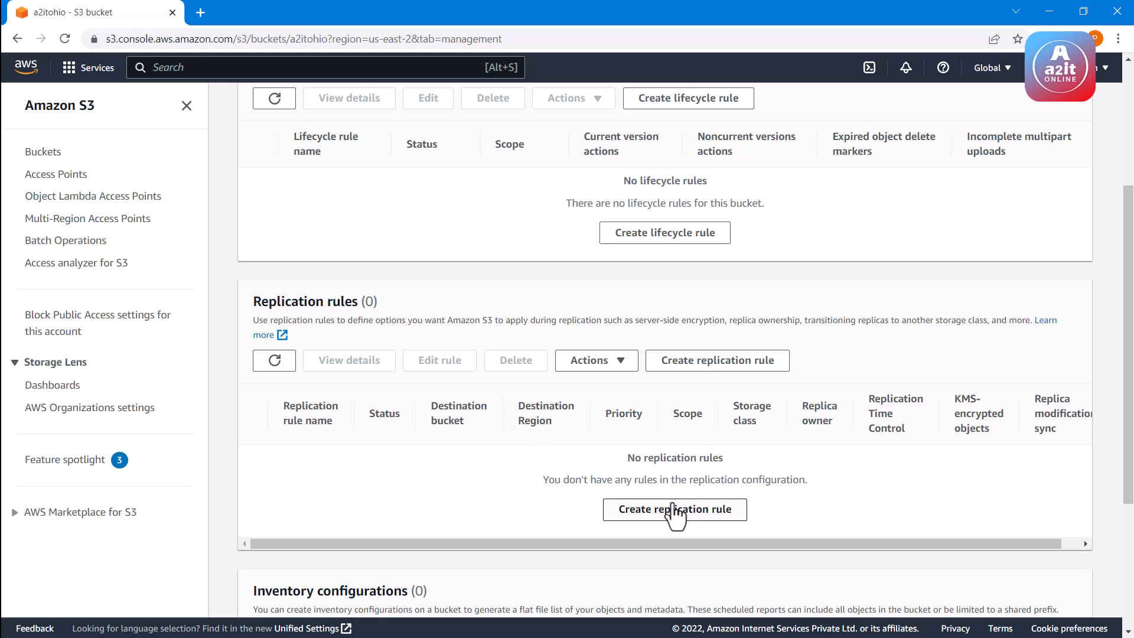
click(658, 519)
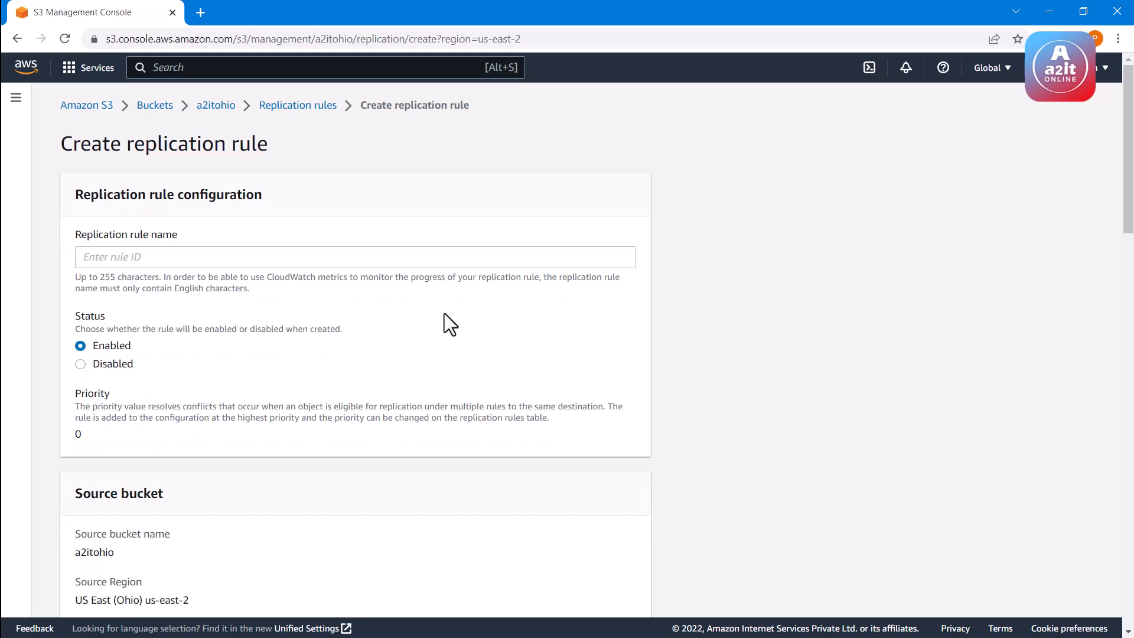
Name the replication rule copyohiotomumbai
click(394, 258)
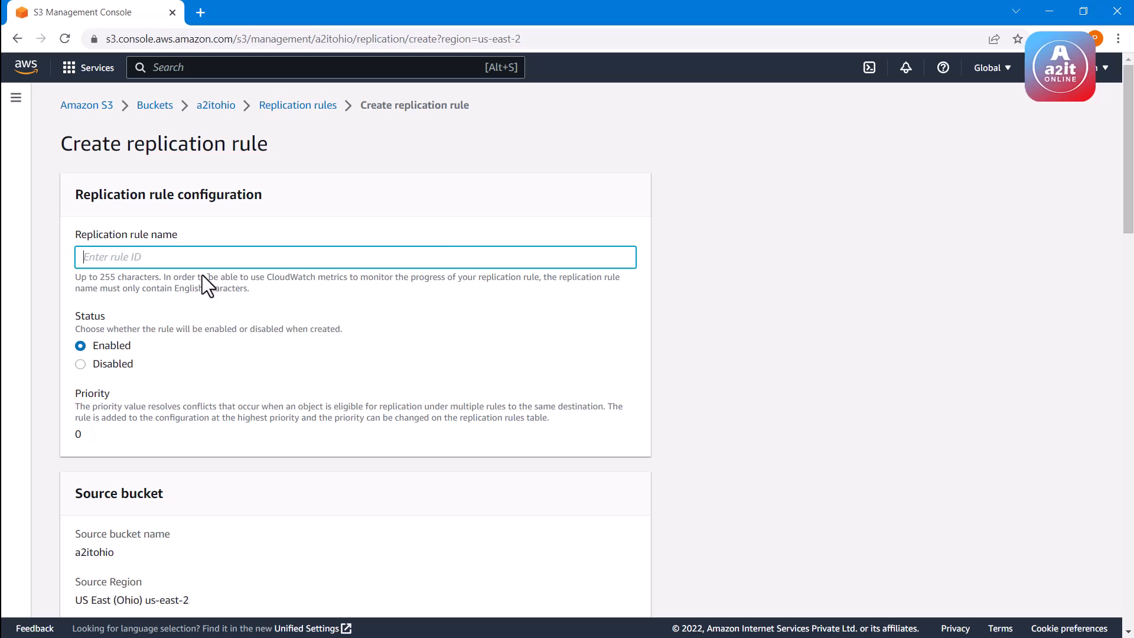
drag(175, 291, 239, 294)
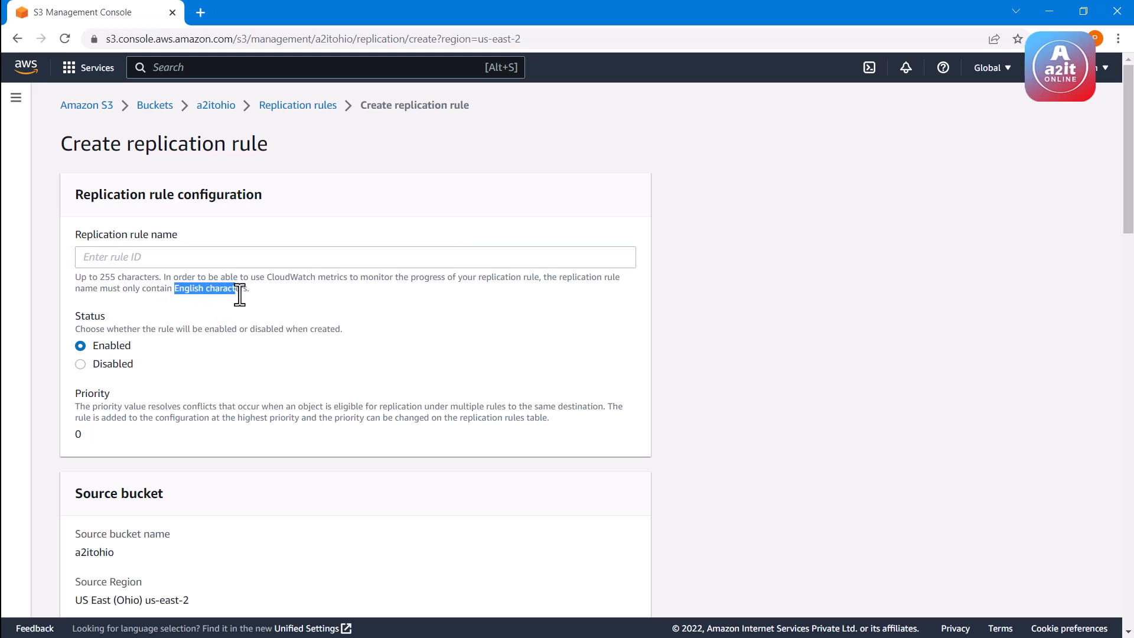
triple_click(241, 294)
click(241, 294)
click(212, 260)
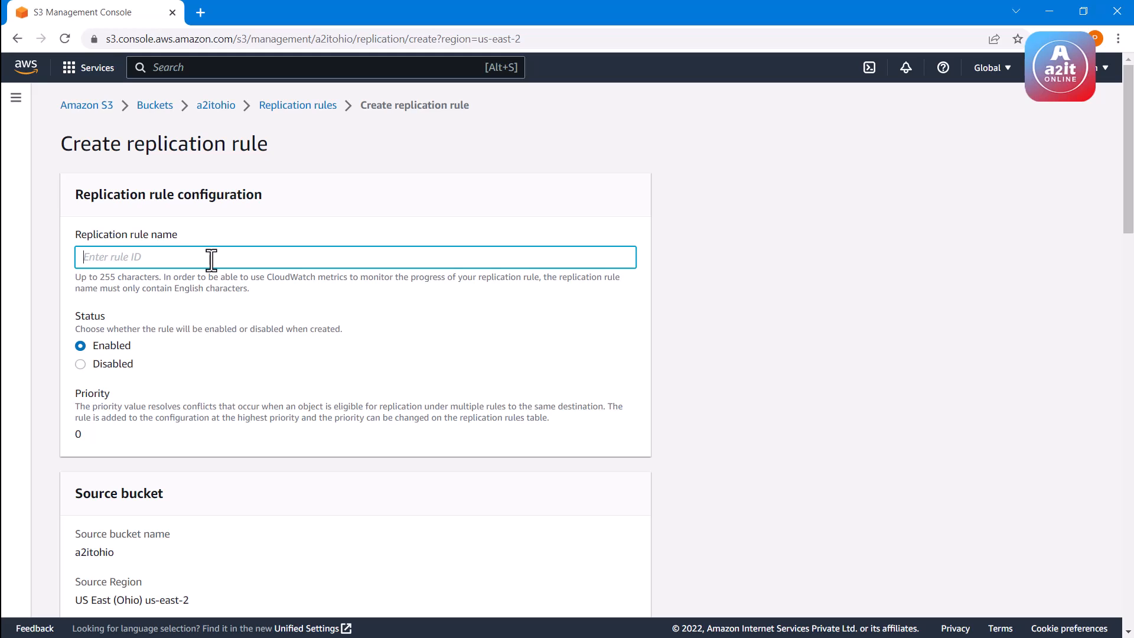
text(copyohiotomumbai)
drag(78, 257, 182, 263)
click(183, 260)
Set the replication rule's scope to apply to all objects in the source bucket
scroll(223, 324, down, 4)
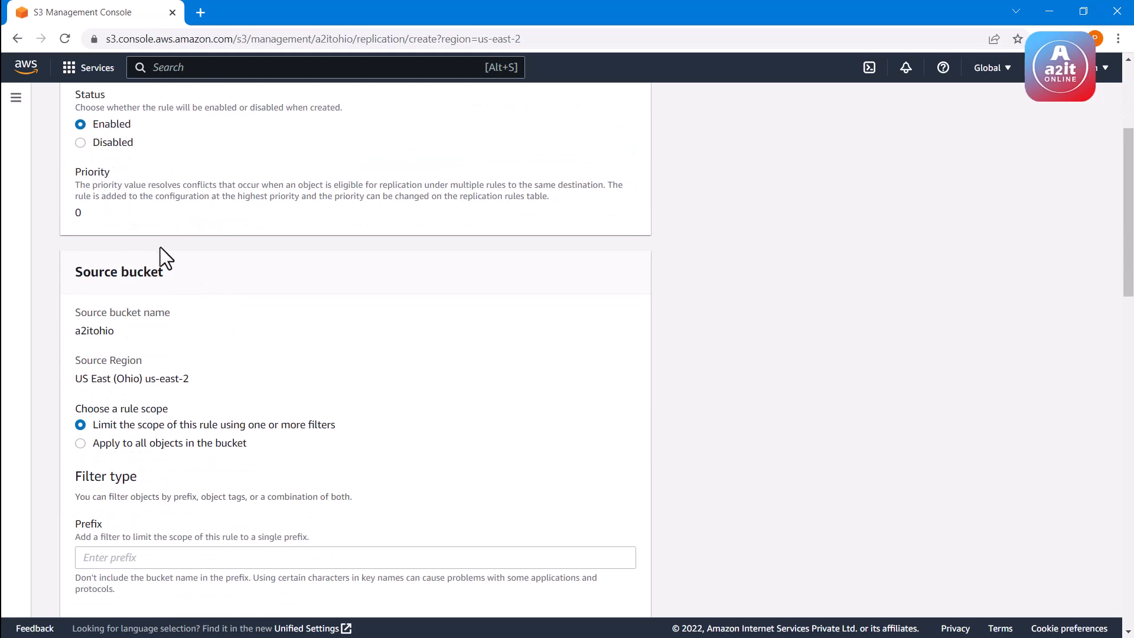
scroll(100, 197, up, 1)
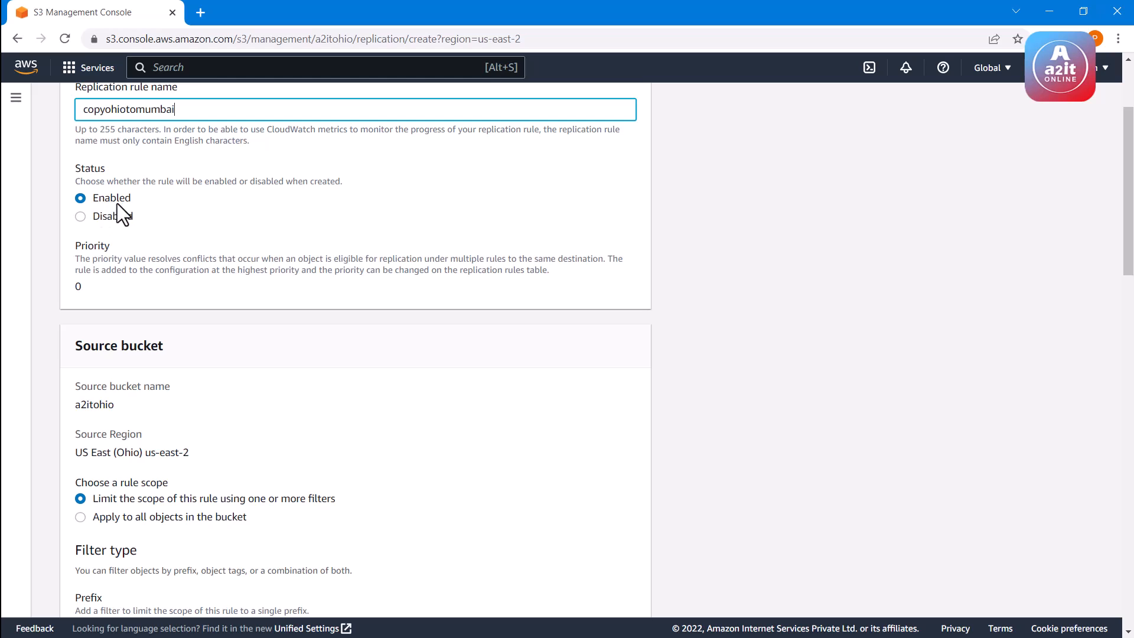
scroll(243, 295, down, 1)
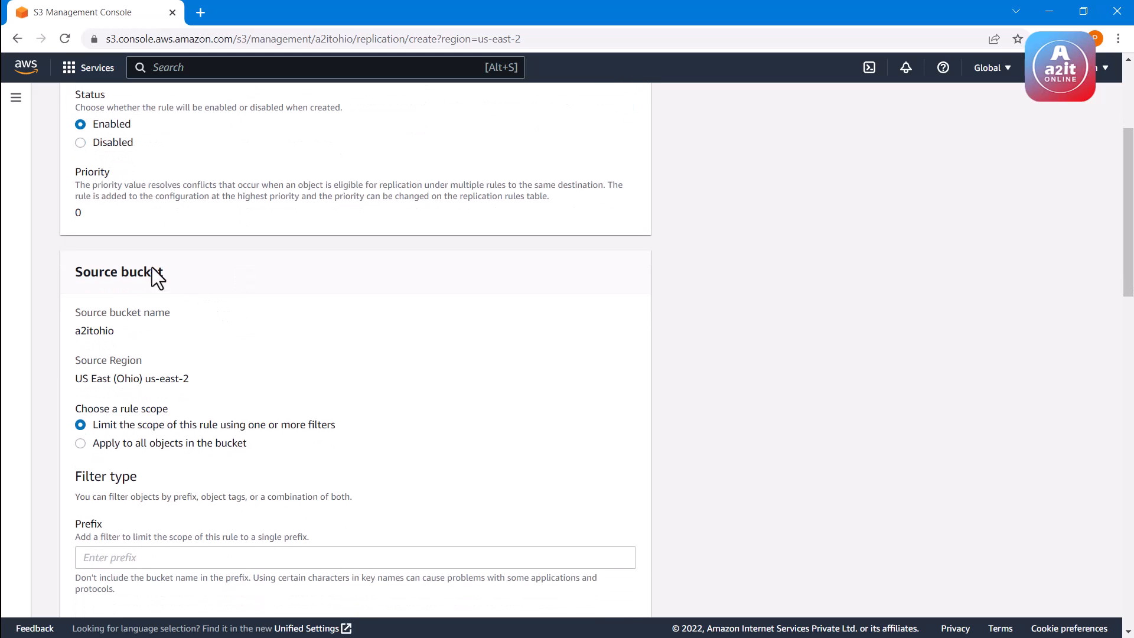
drag(75, 271, 159, 271)
click(161, 275)
scroll(174, 376, down, 1)
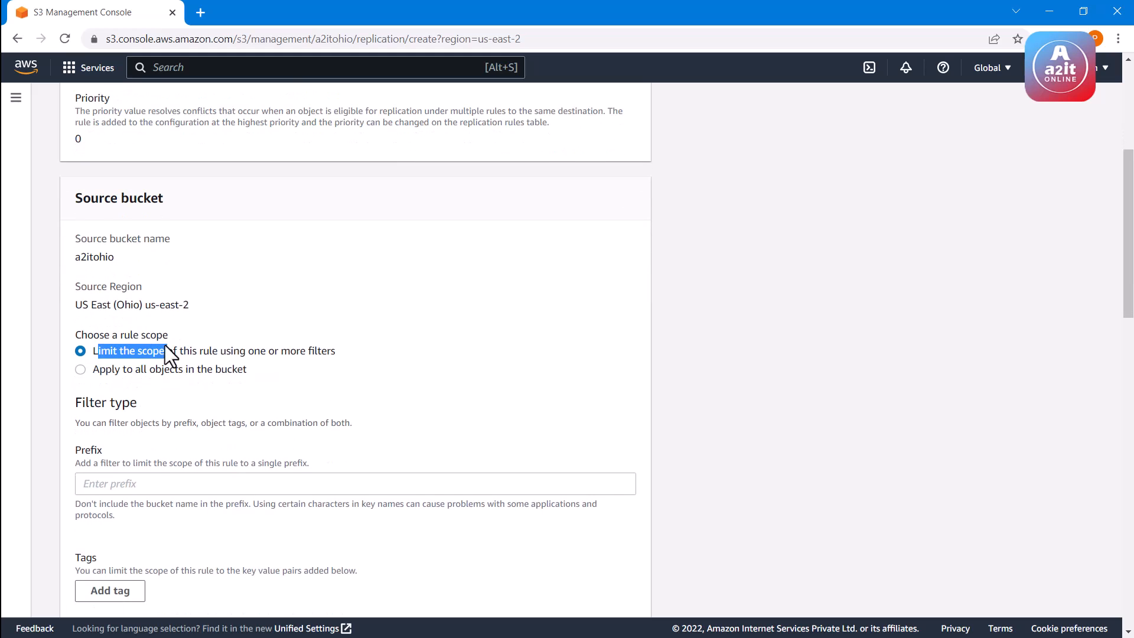
click(104, 372)
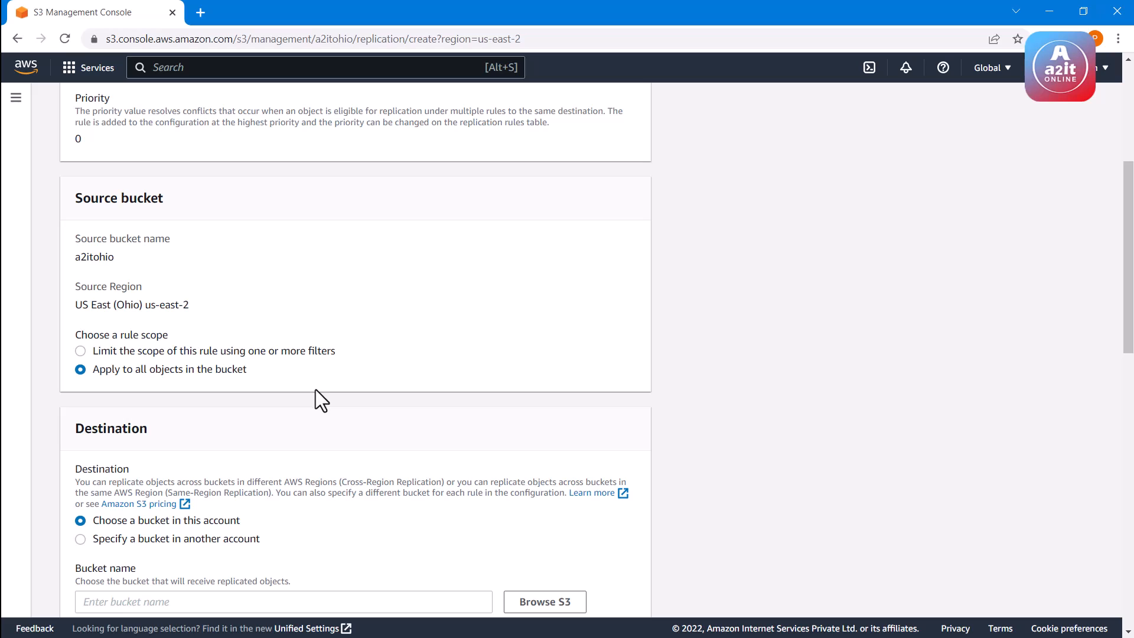
Use a bucket in this account as the replication destination
scroll(319, 387, down, 1)
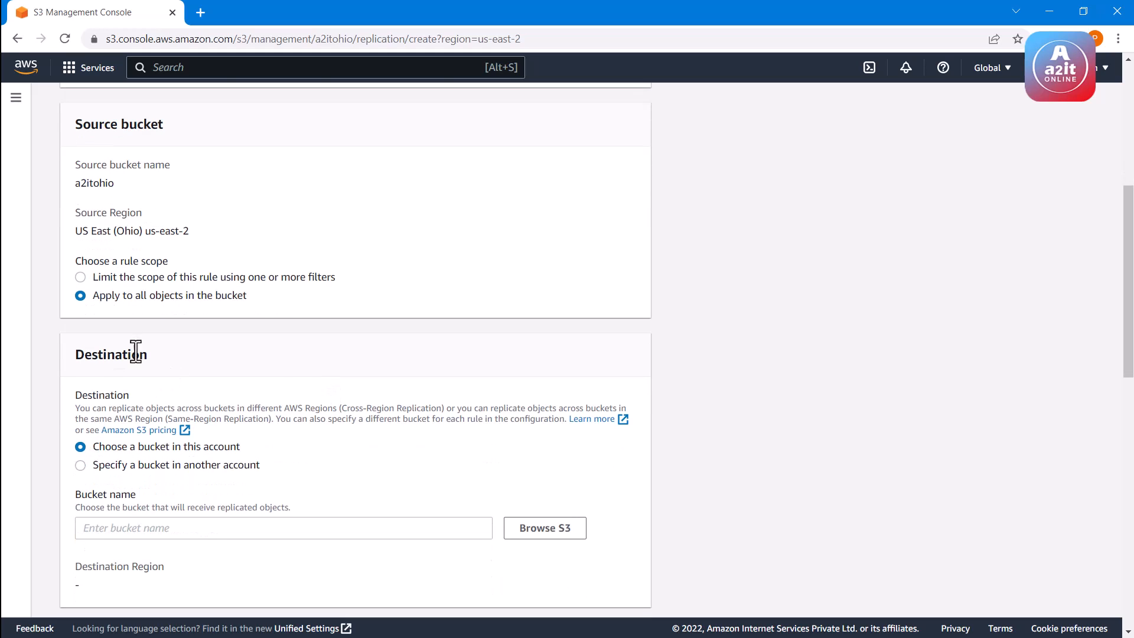
drag(75, 355, 147, 360)
click(203, 449)
scroll(244, 422, down, 2)
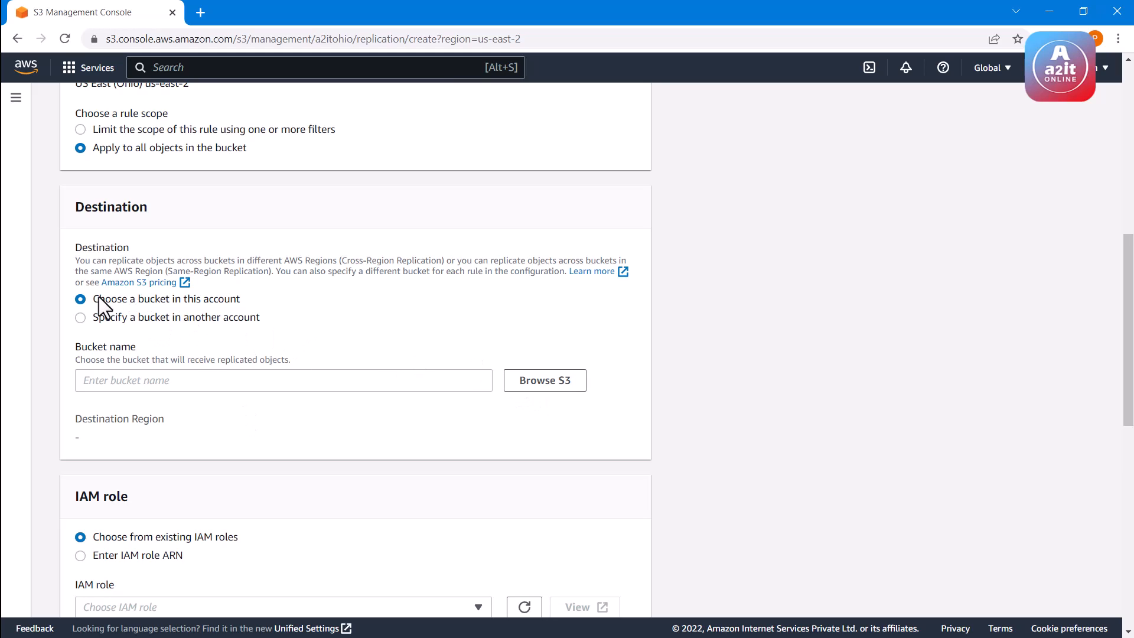
click(239, 301)
click(117, 321)
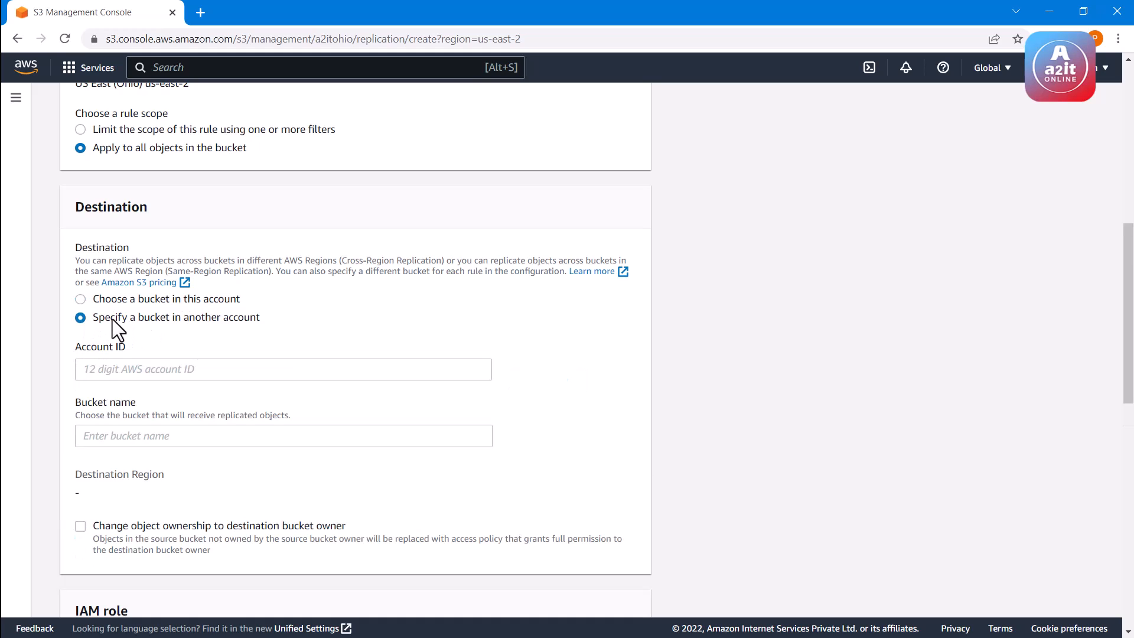
click(120, 368)
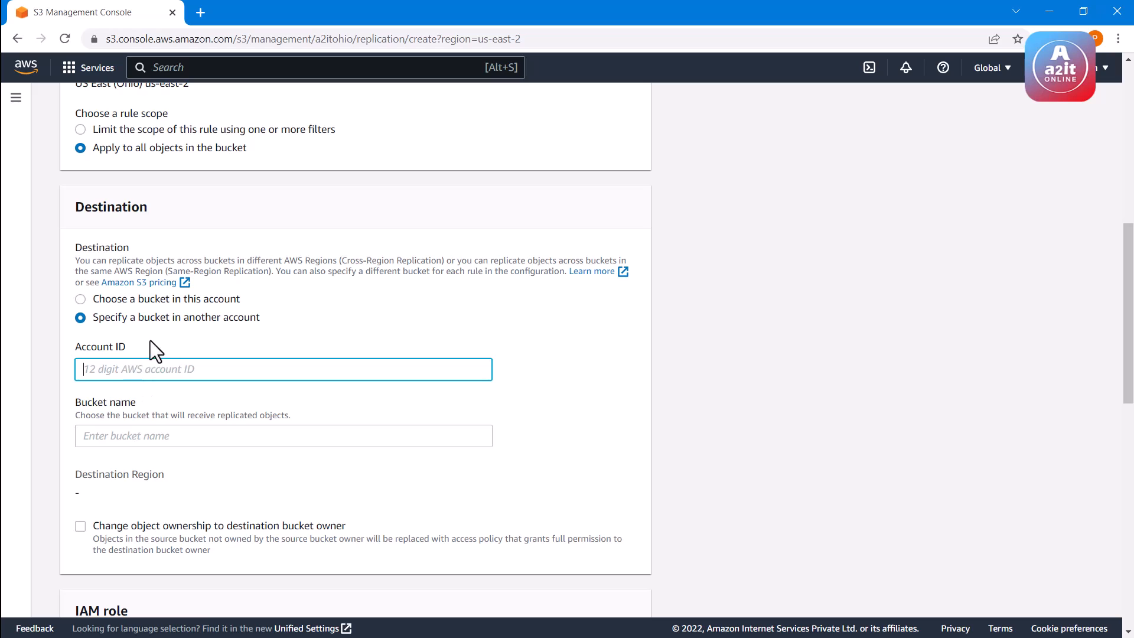
click(109, 299)
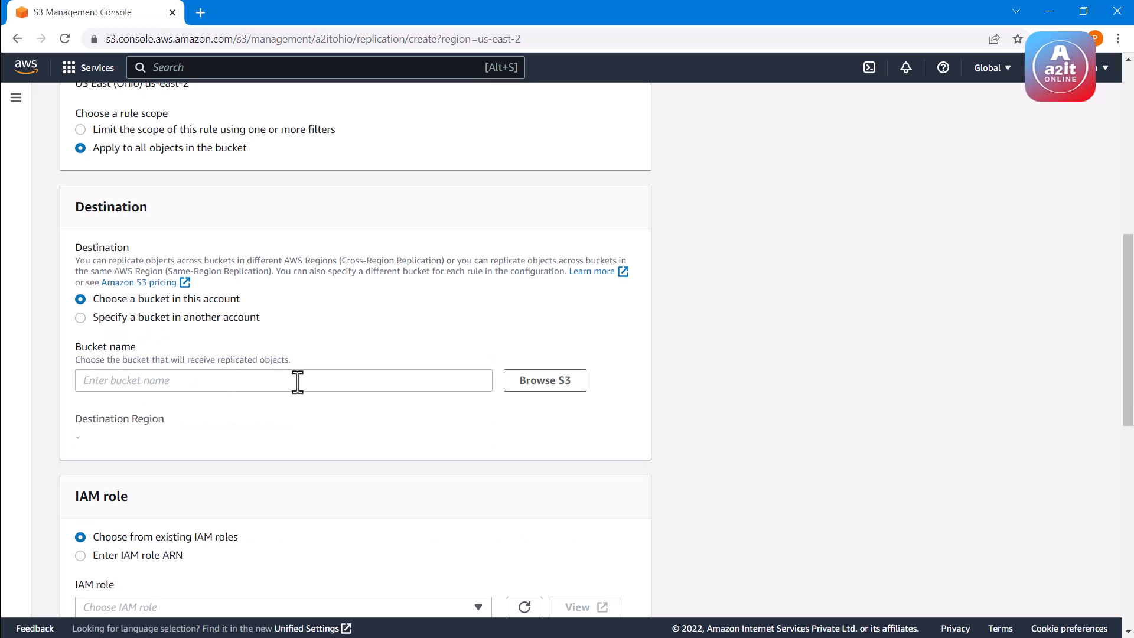
Browse the account's S3 buckets and choose a2itmumbai as the destination bucket, checking its destination Region
drag(93, 299, 250, 310)
click(252, 309)
click(539, 387)
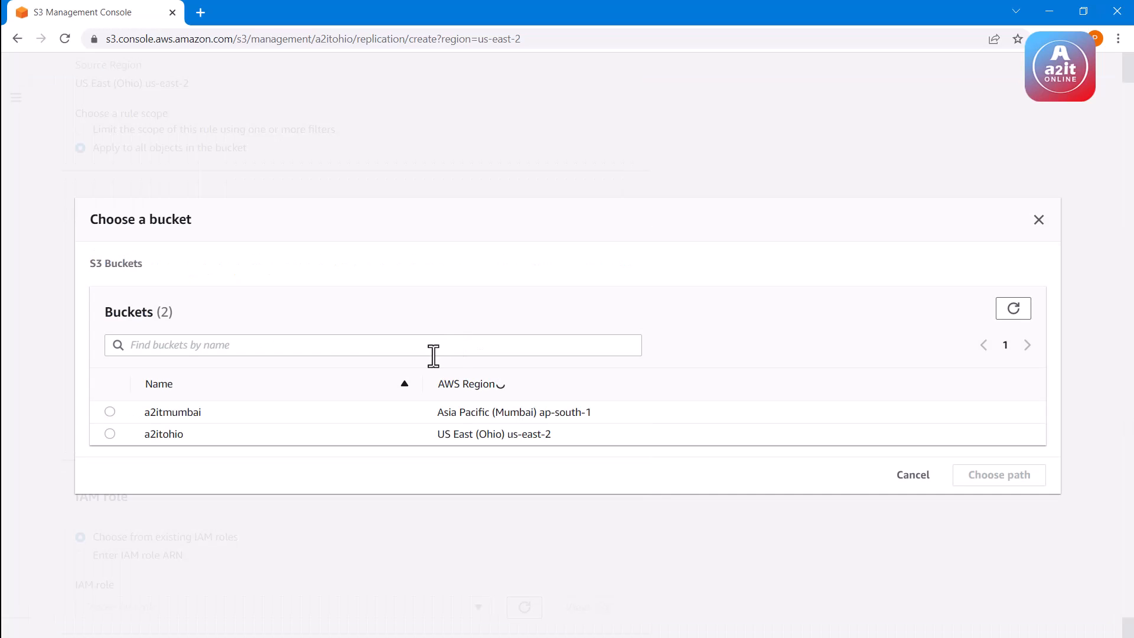
click(109, 412)
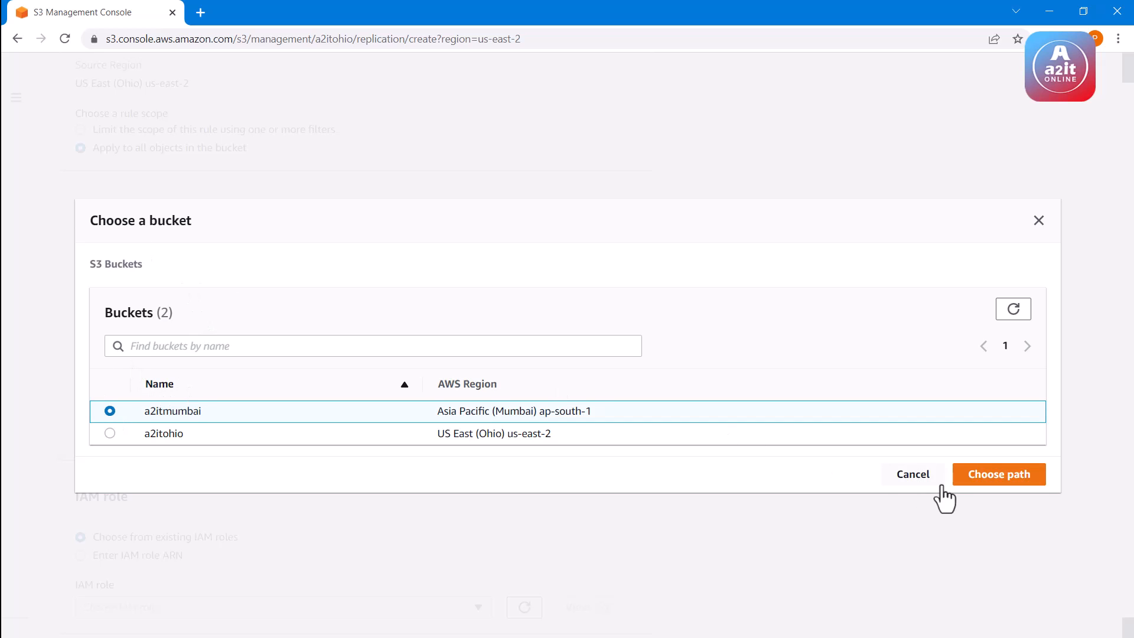
click(1015, 477)
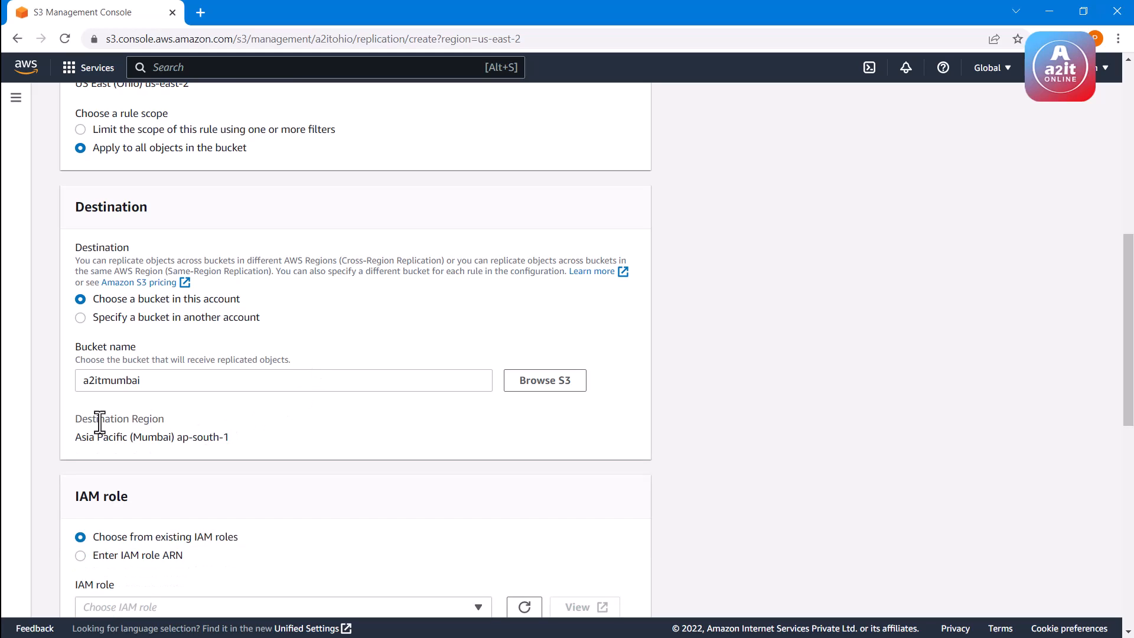
drag(83, 420, 173, 440)
click(156, 436)
click(173, 439)
Review the replication rule's IAM role, encryption, destination storage class and additional replication options
scroll(274, 374, down, 3)
scroll(271, 371, down, 3)
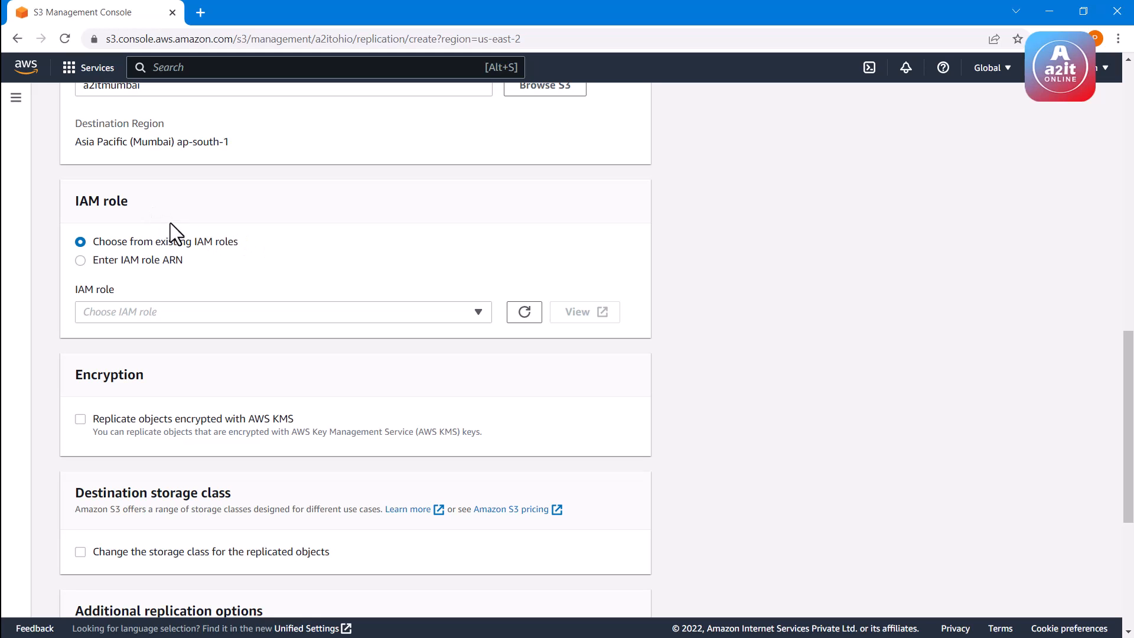
scroll(186, 248, down, 3)
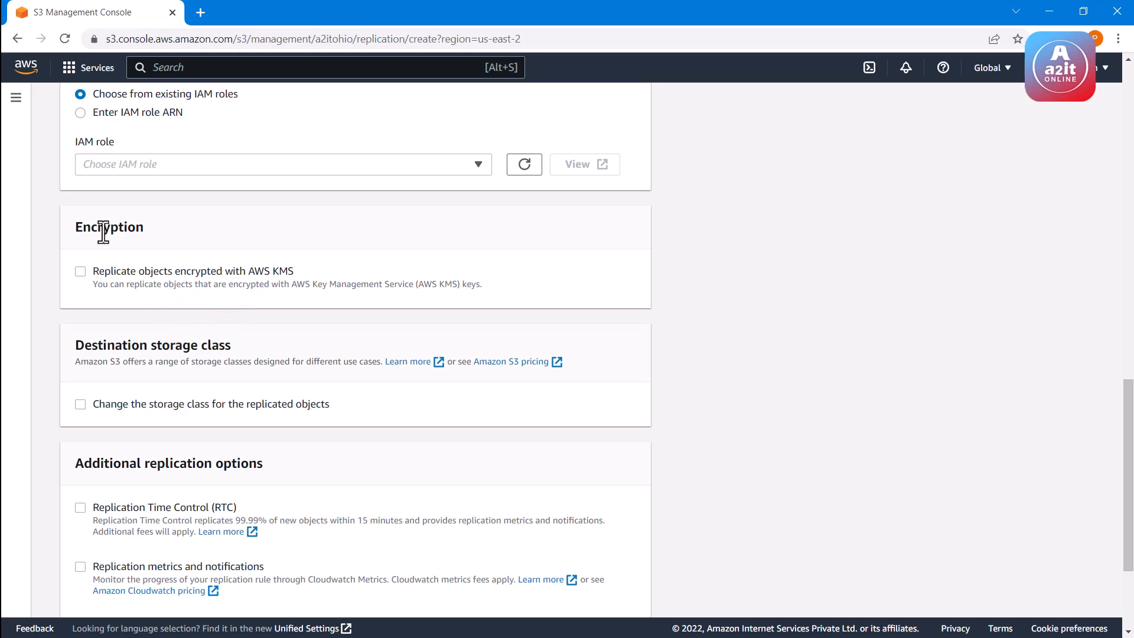
double_click(133, 227)
scroll(231, 318, down, 1)
scroll(231, 318, down, 2)
click(193, 303)
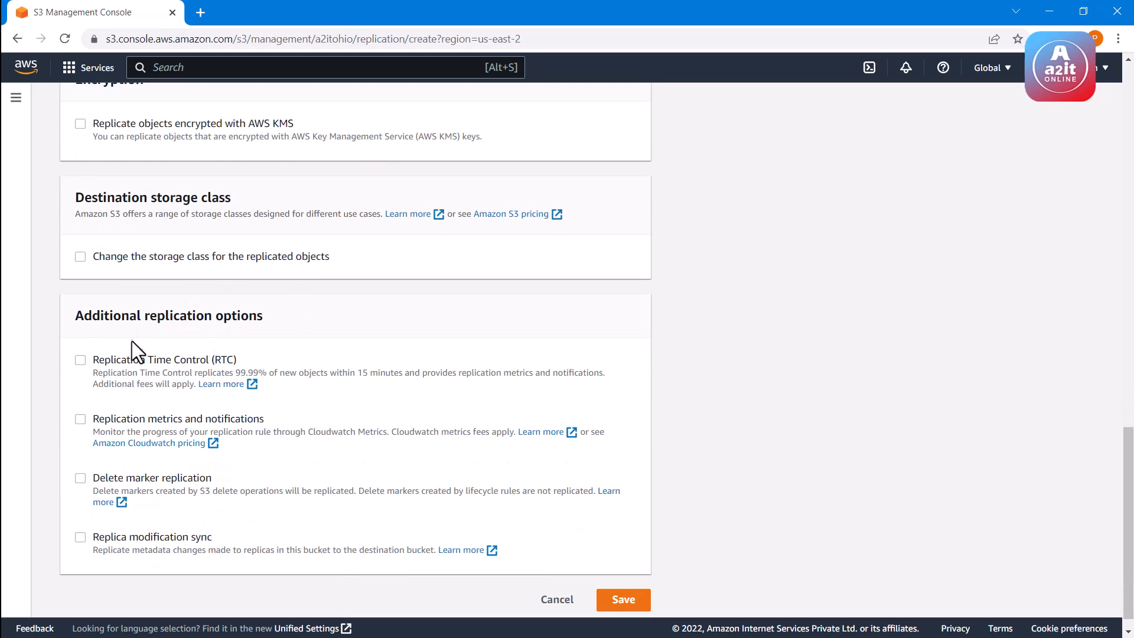
scroll(190, 342, down, 1)
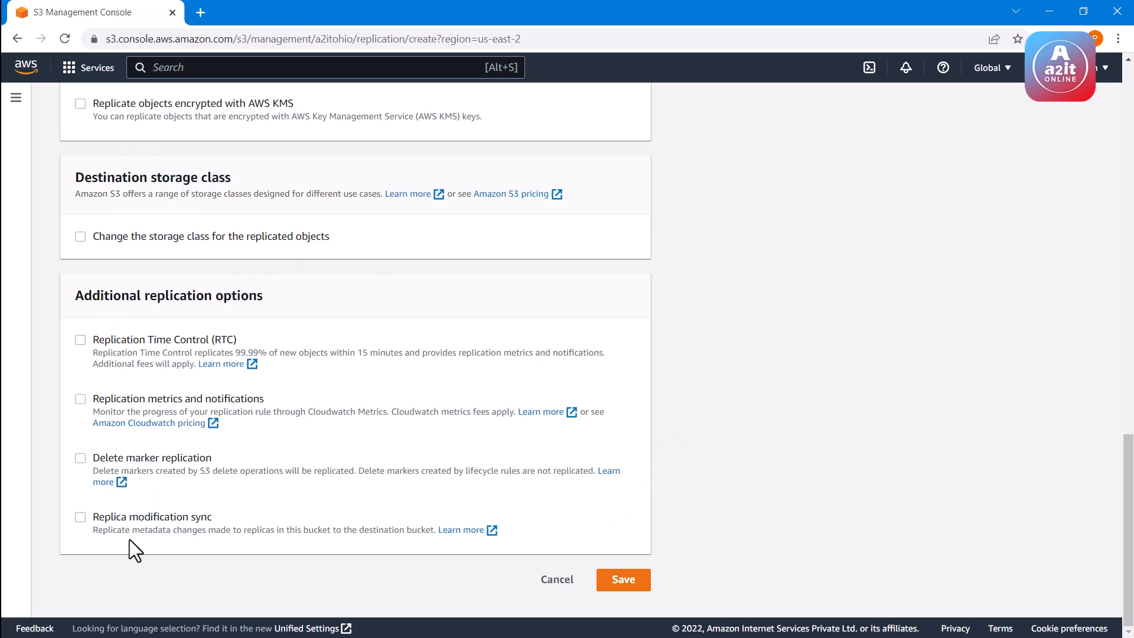
Set the replication rule to choose from existing IAM roles and save the rule
click(625, 581)
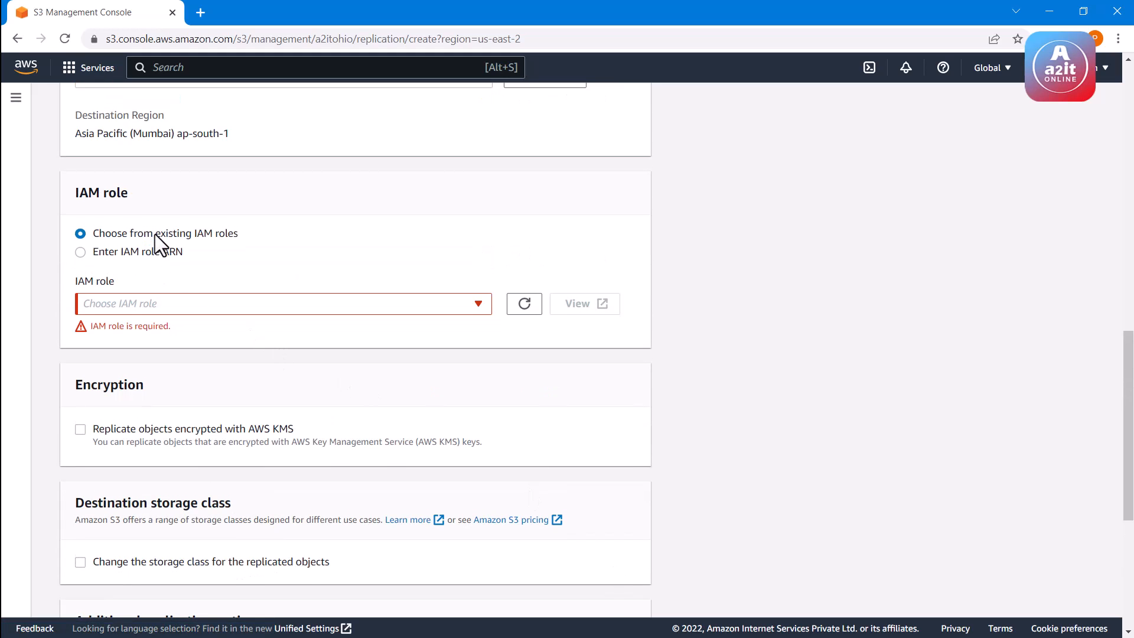
click(80, 252)
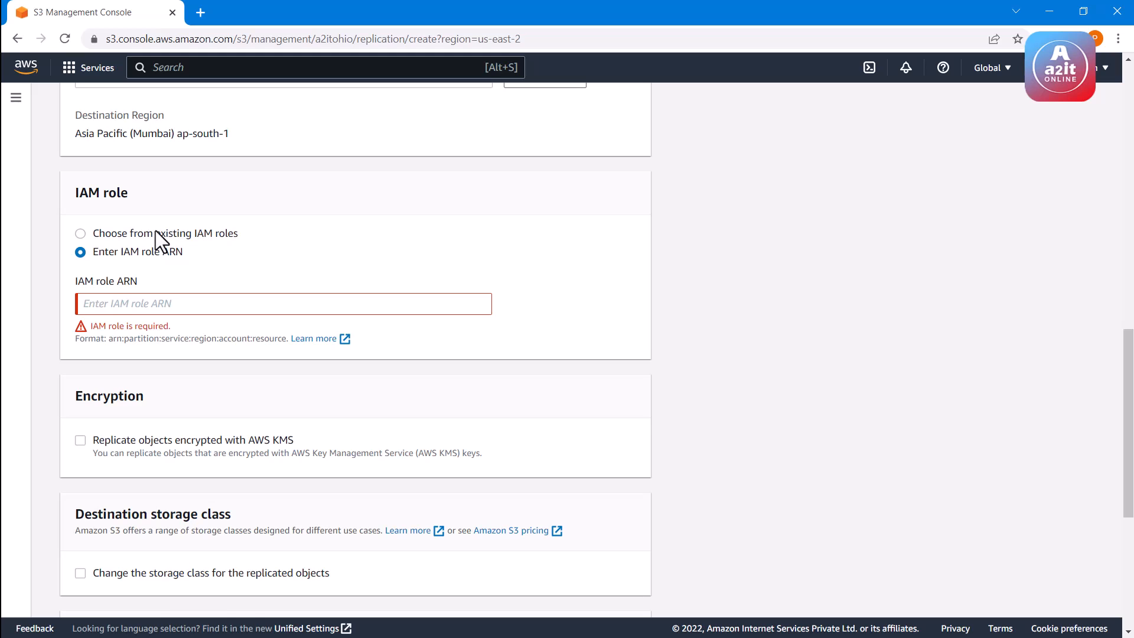
click(155, 233)
scroll(567, 414, down, 5)
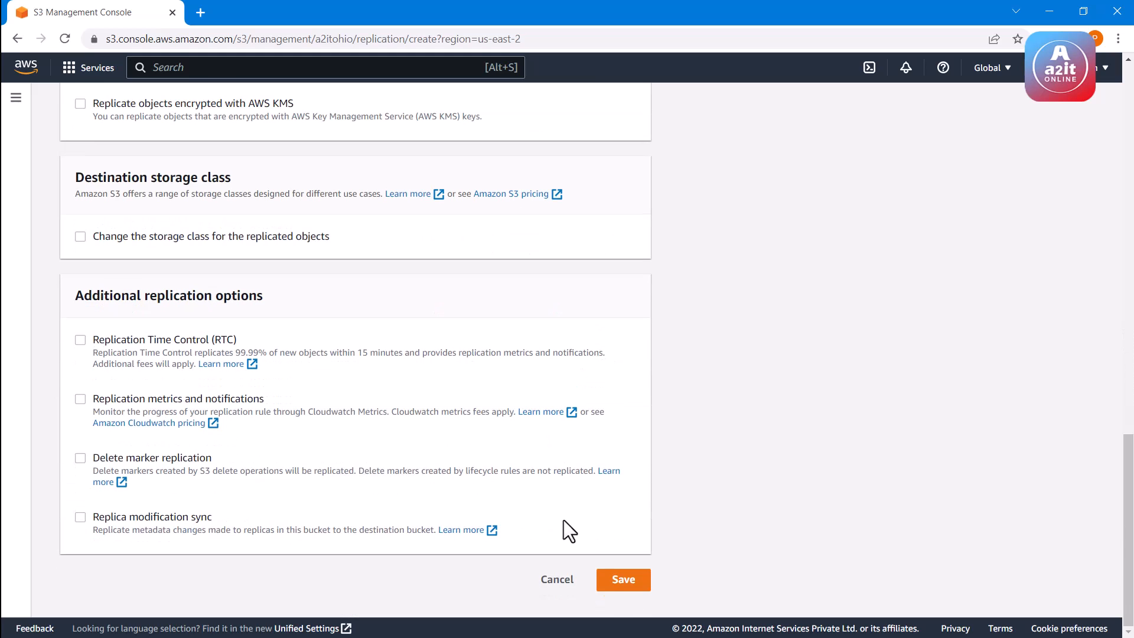
click(618, 586)
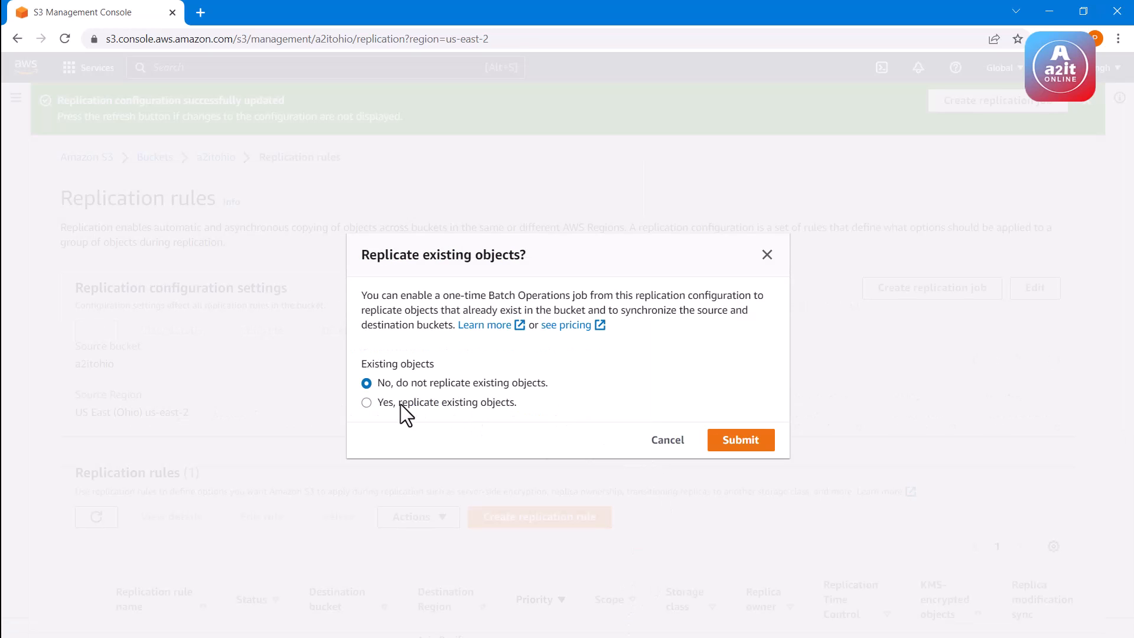
Choose to replicate existing objects and submit that choice for the new replication configuration
click(427, 407)
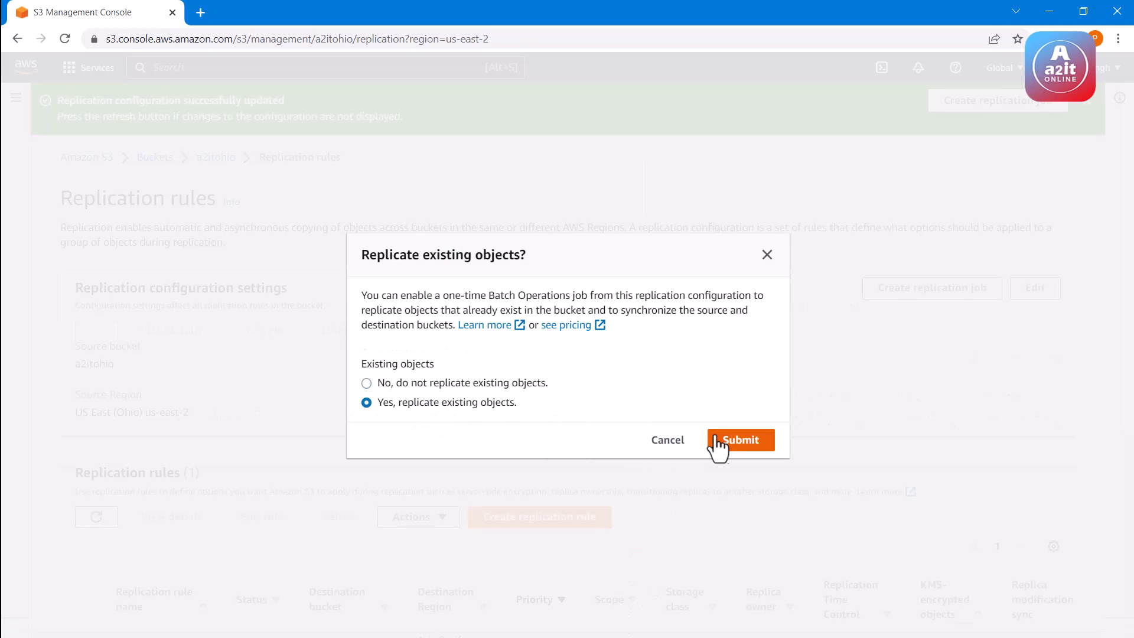
click(739, 441)
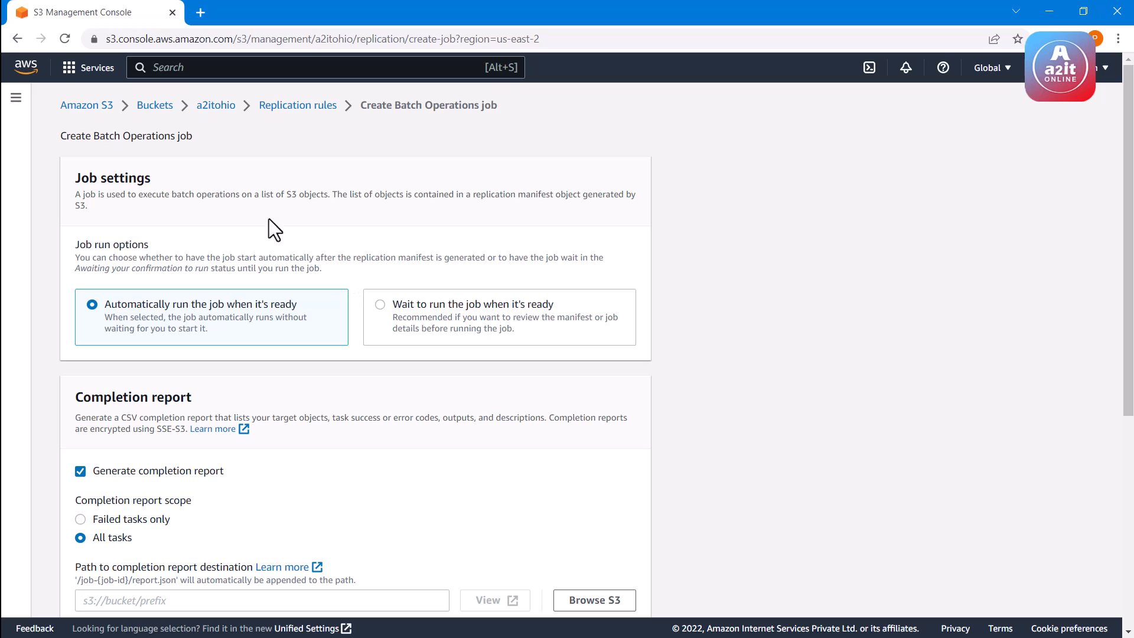
Upload the TEST 2 text file from Documents to the a2itohio bucket and refresh its object list
click(217, 111)
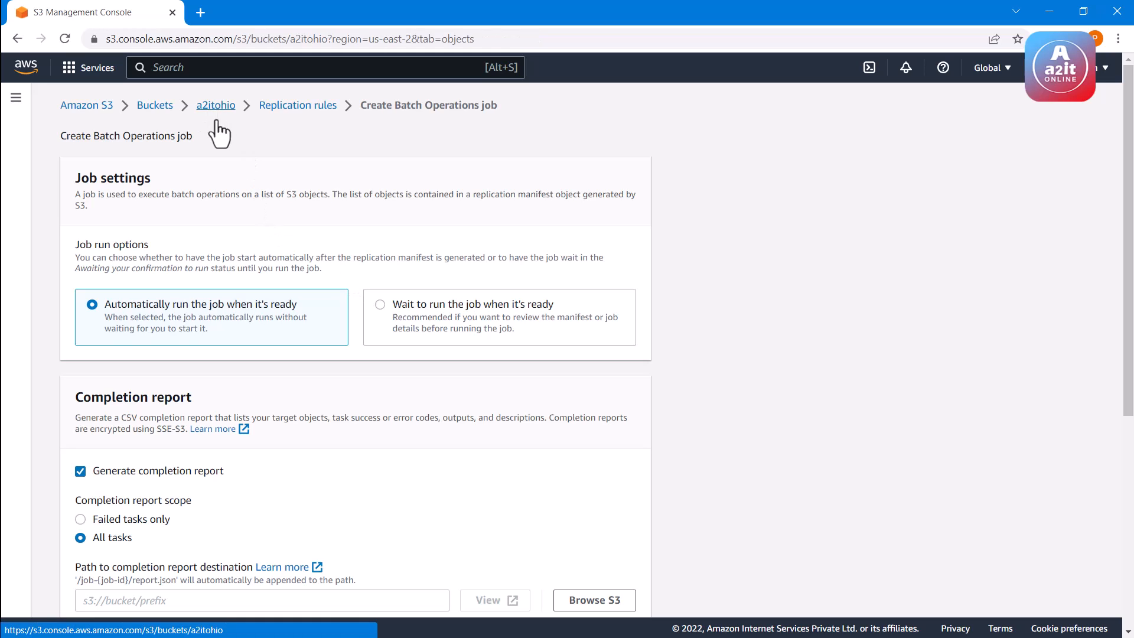
click(95, 316)
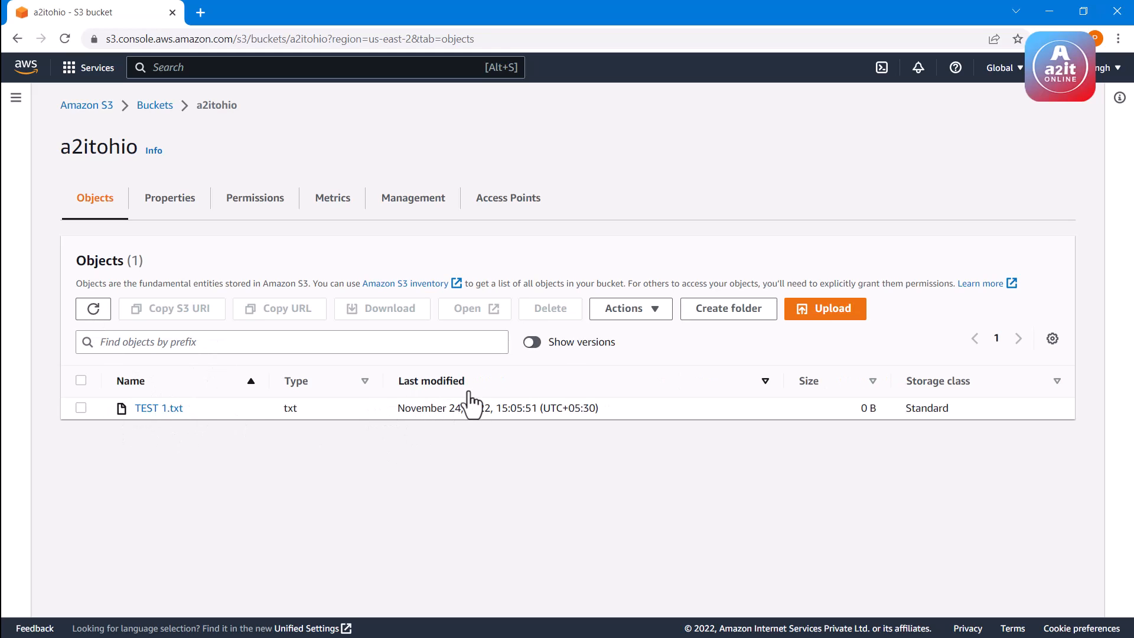
click(830, 322)
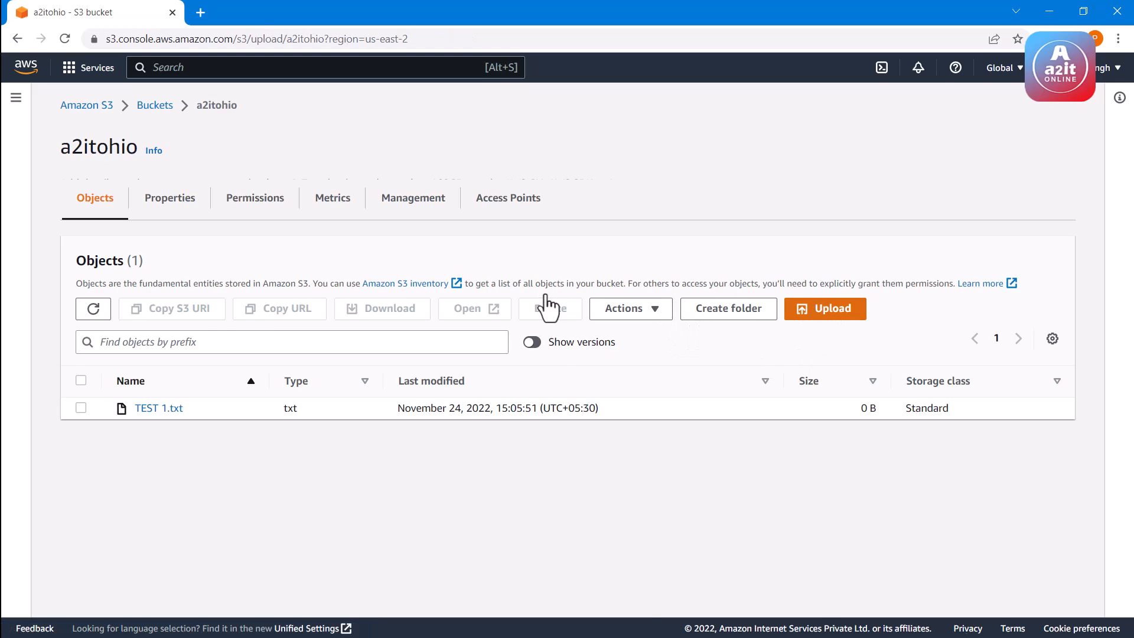
click(520, 296)
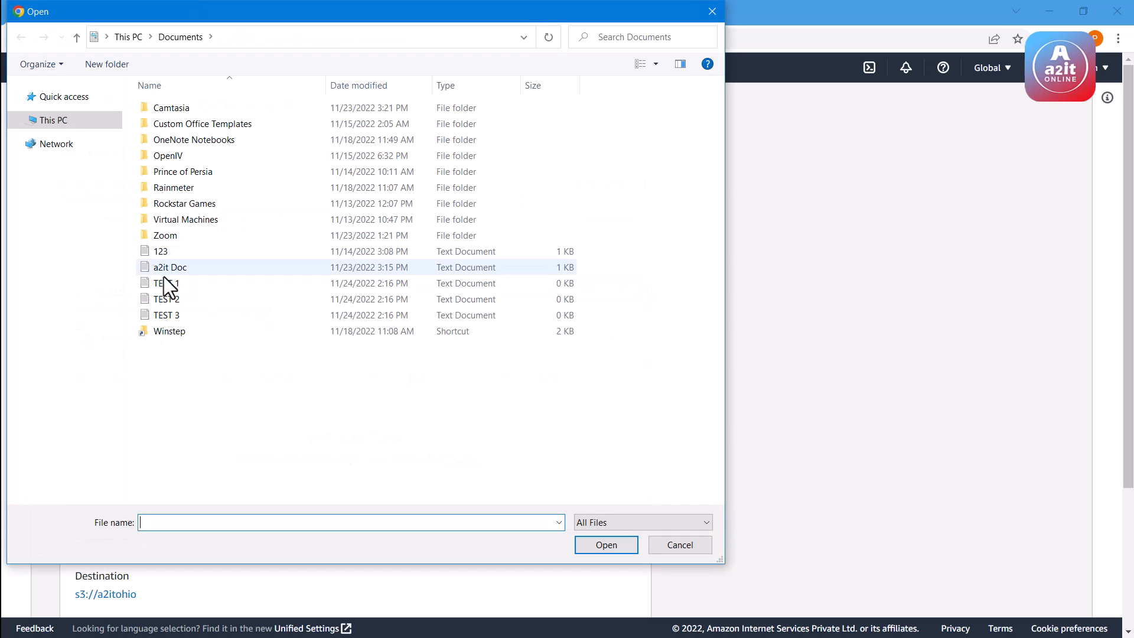
click(160, 299)
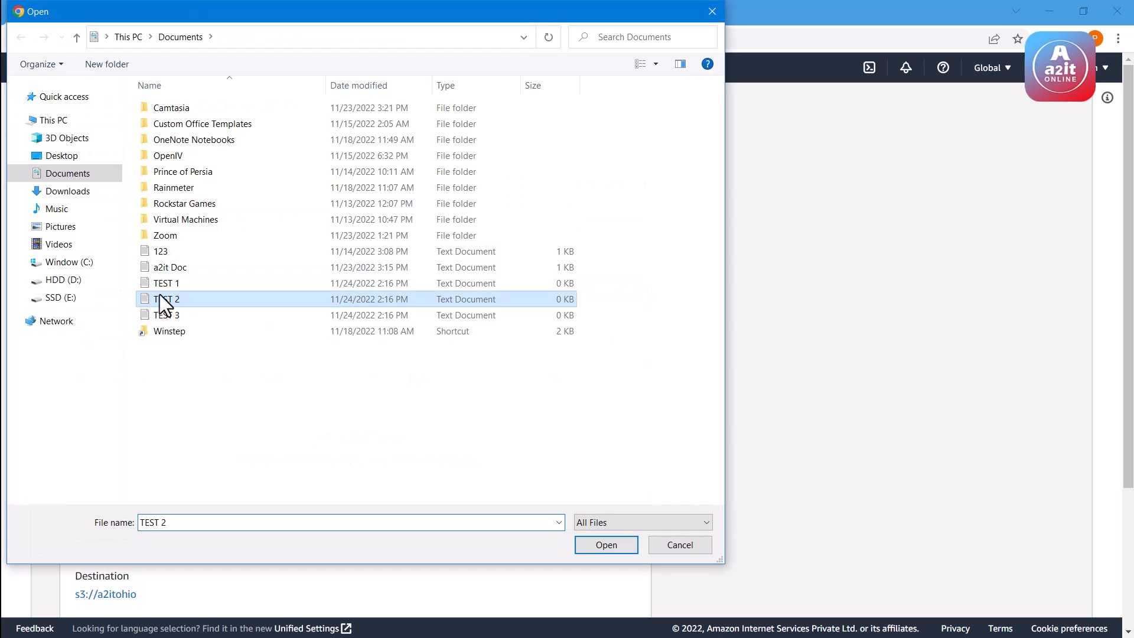
click(601, 547)
scroll(585, 431, down, 2)
scroll(586, 432, up, 2)
scroll(604, 556, down, 2)
click(608, 596)
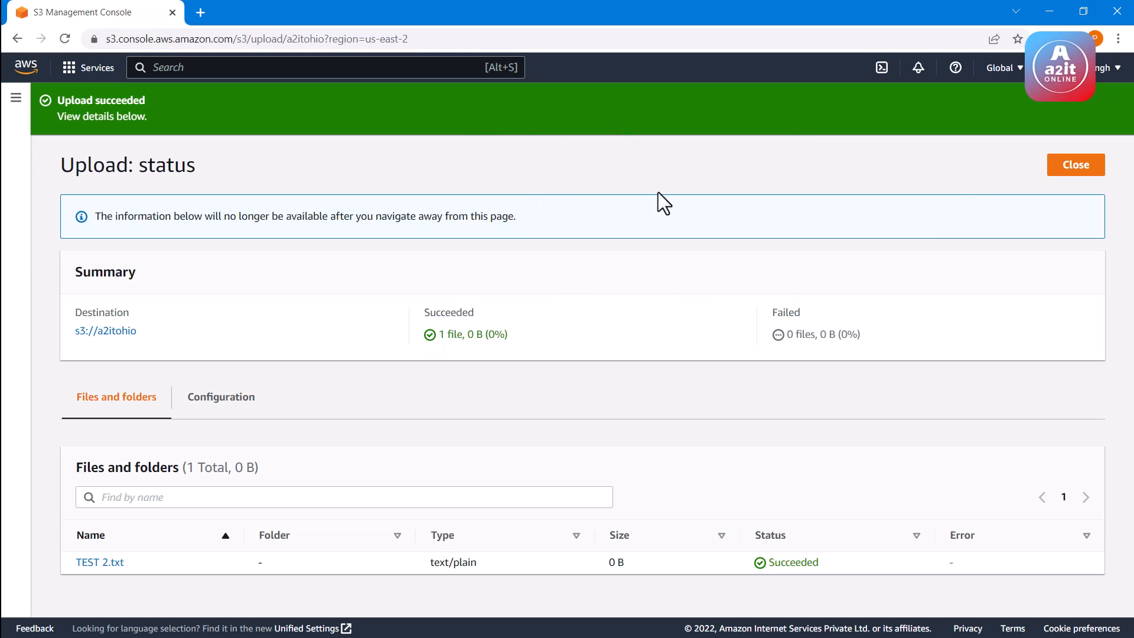
click(1090, 169)
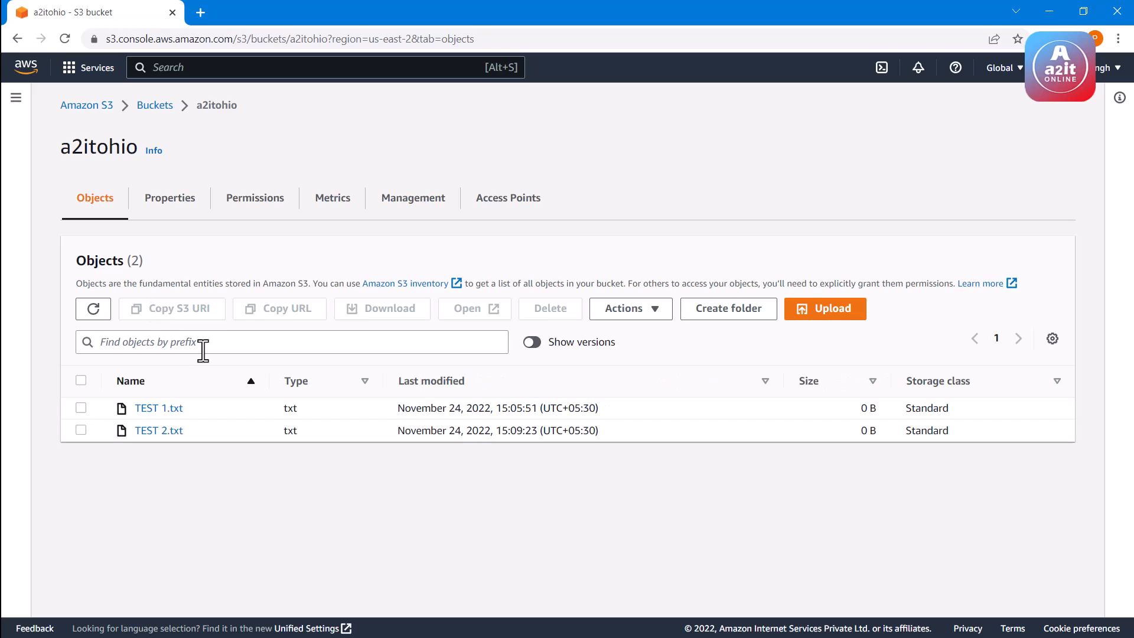
click(101, 309)
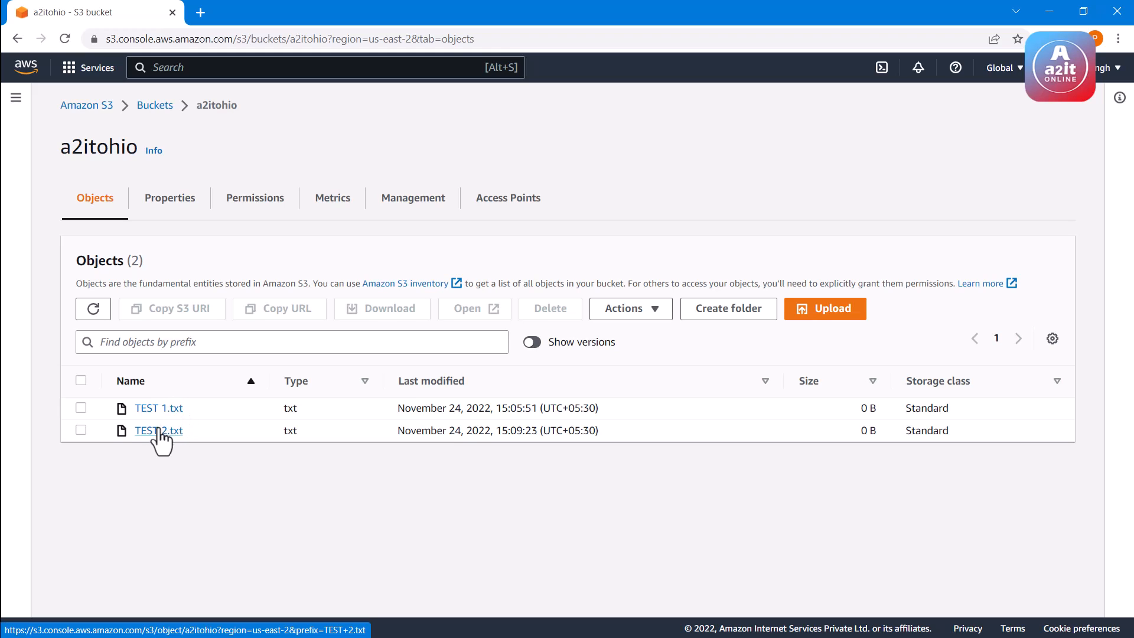
Open the a2itmumbai bucket and refresh its object list to check whether TEST 2.txt has been replicated
click(166, 112)
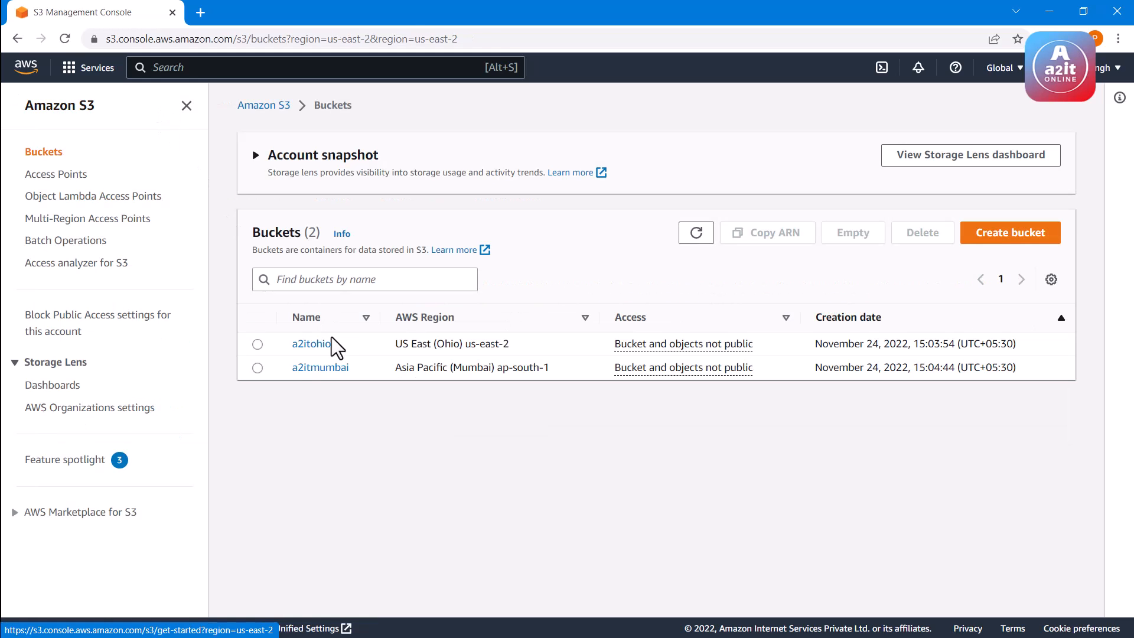
click(324, 372)
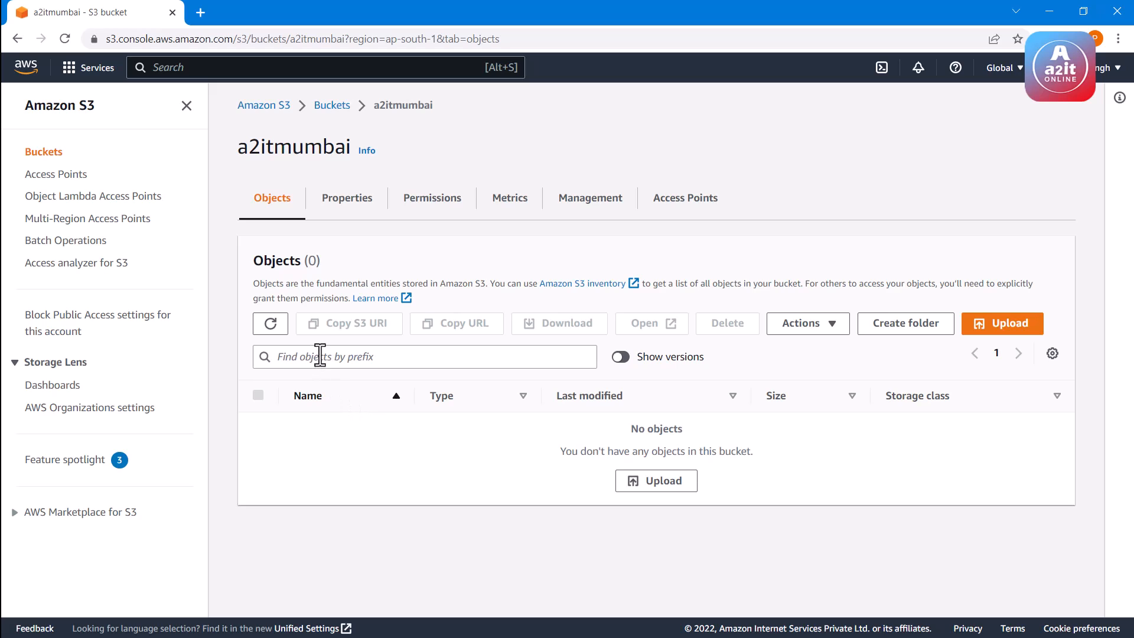
click(271, 325)
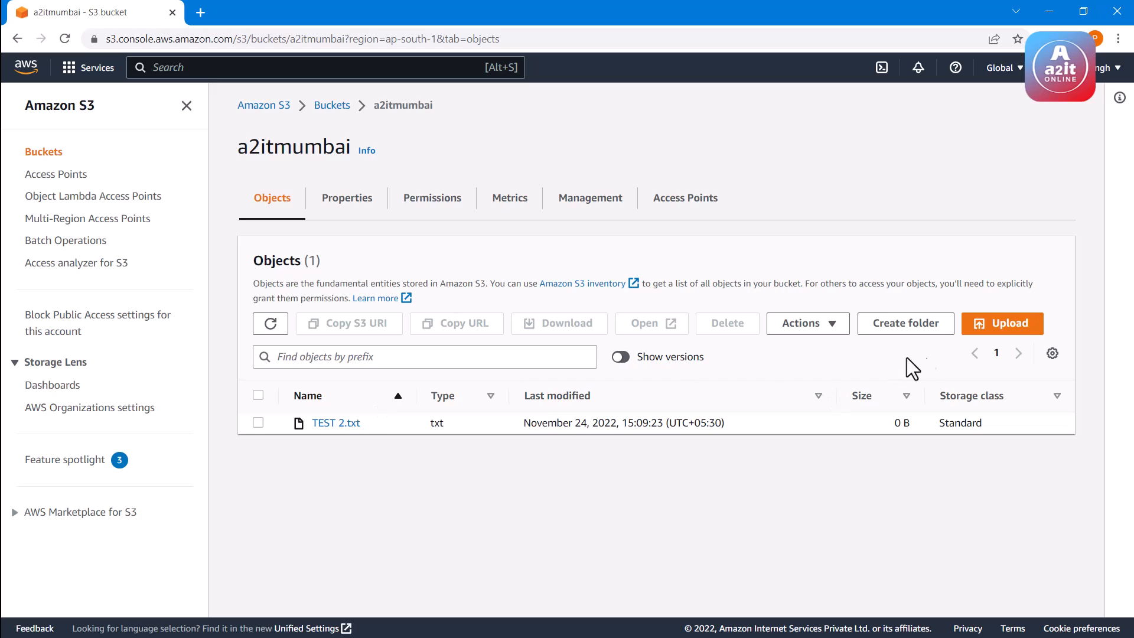
Upload the TEST 3 text file from Documents to the a2itmumbai bucket and refresh its object list
click(991, 337)
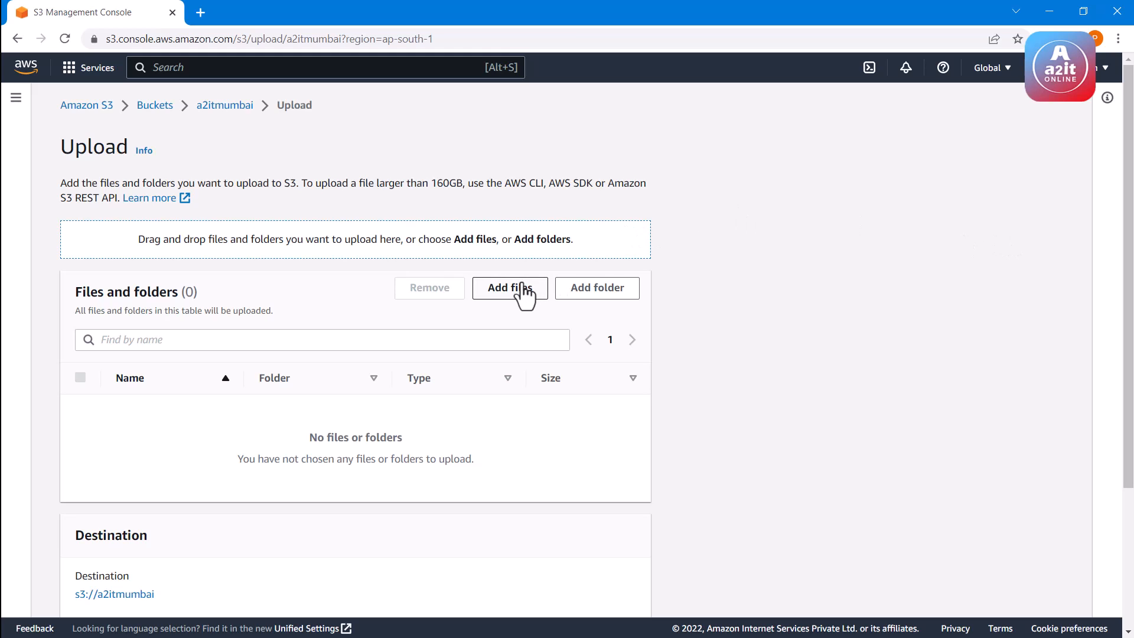
click(517, 290)
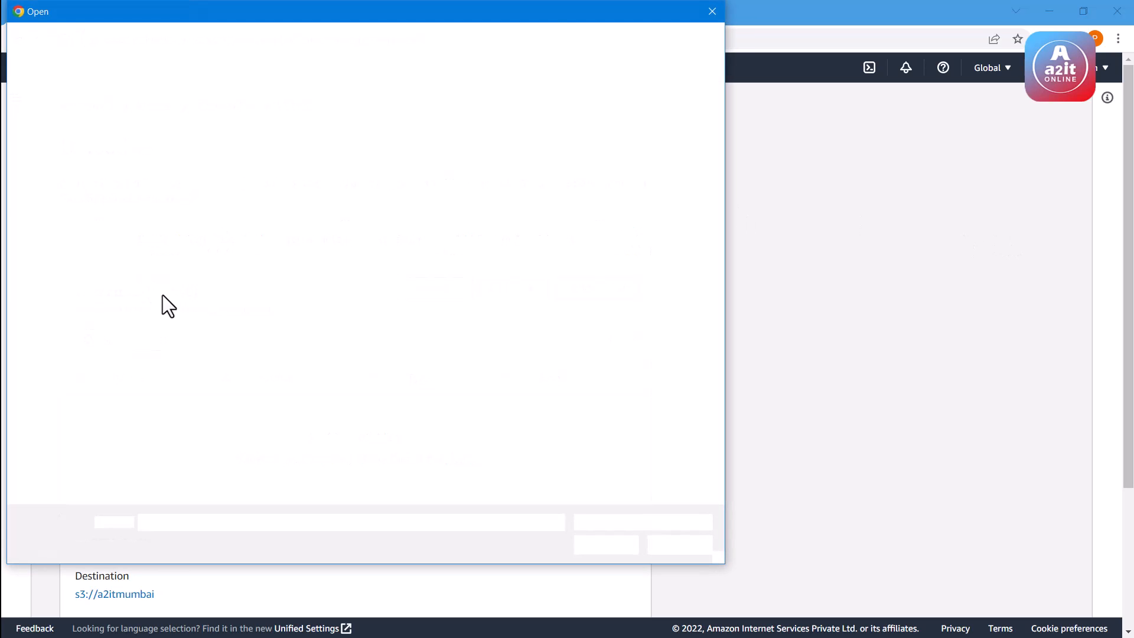
click(155, 313)
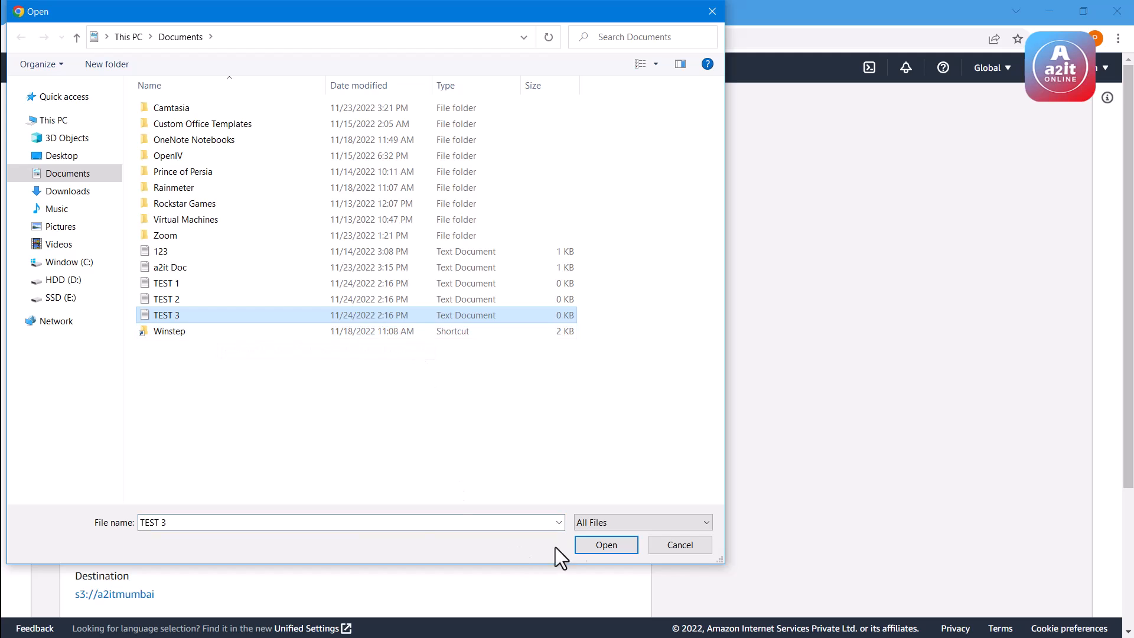
click(606, 545)
scroll(564, 497, down, 2)
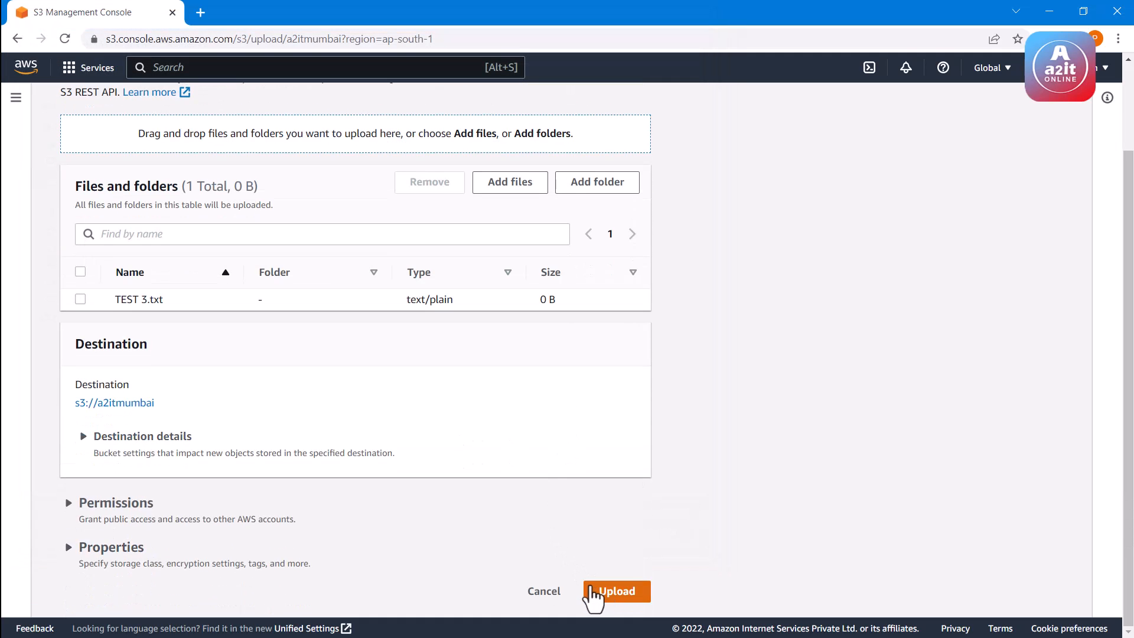
click(591, 588)
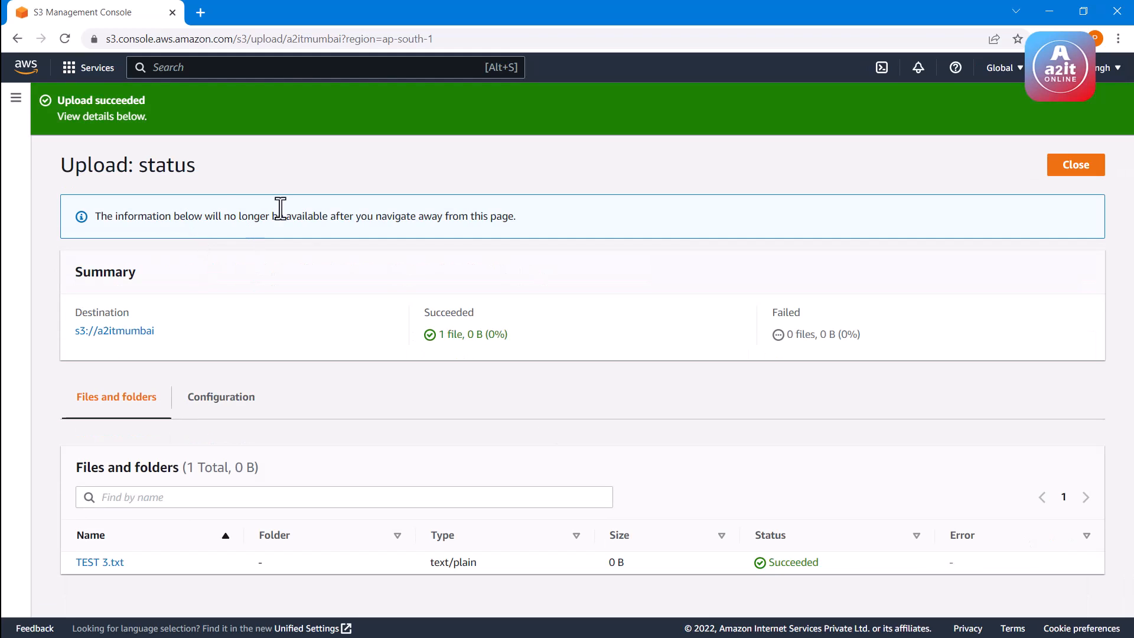
click(1075, 170)
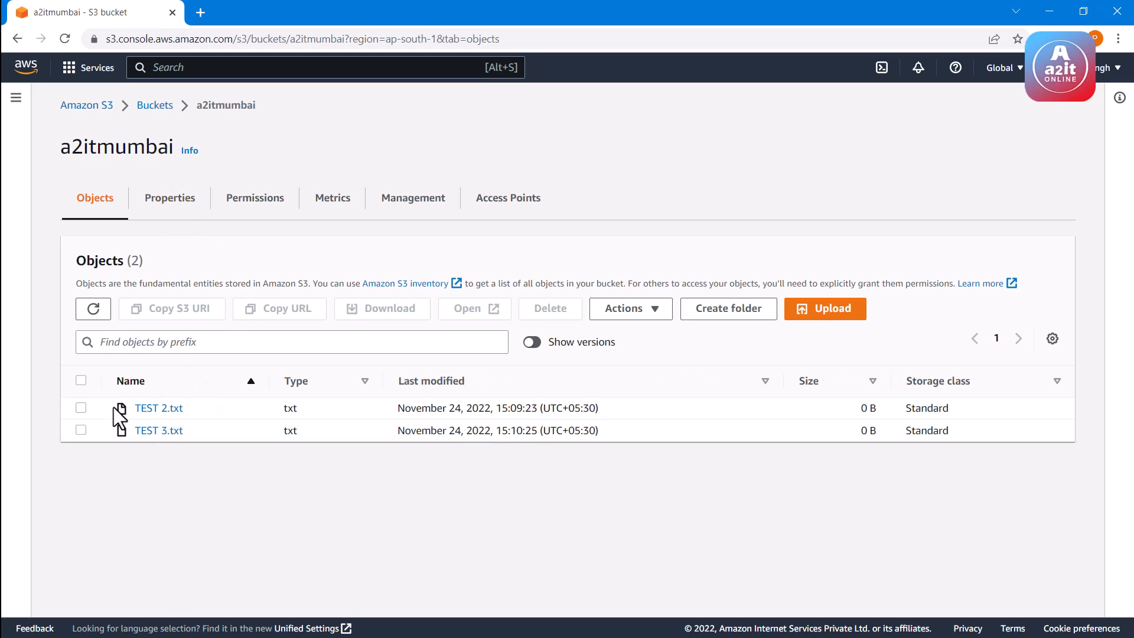
click(94, 309)
click(99, 303)
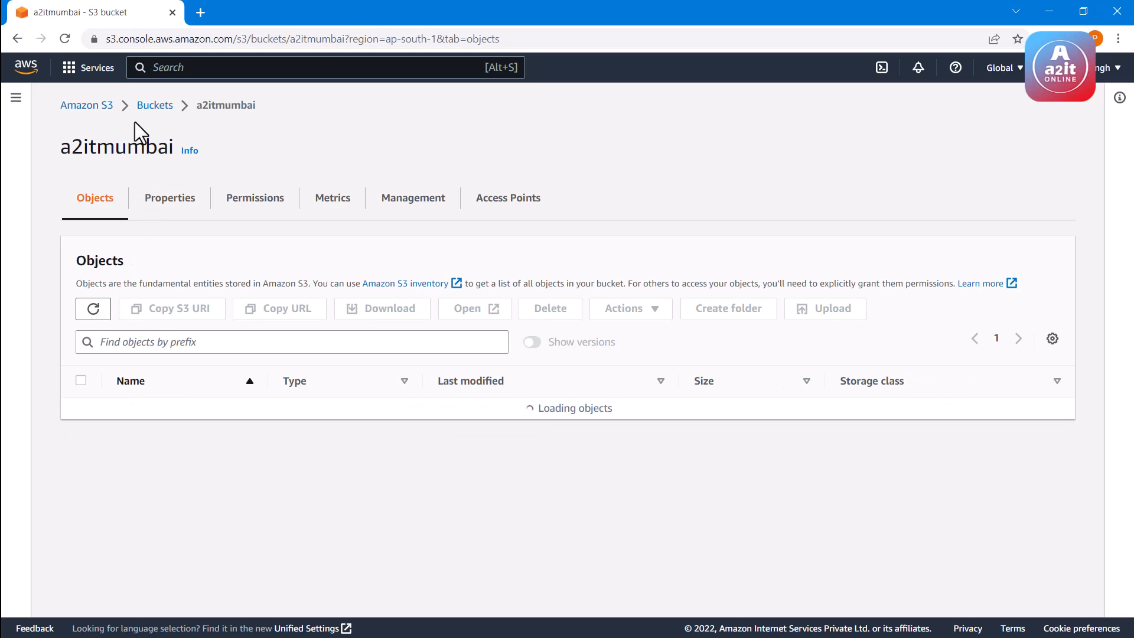
Open the a2itohio bucket and refresh its object list to check whether TEST 3.txt was copied back from a2itmumbai
click(150, 112)
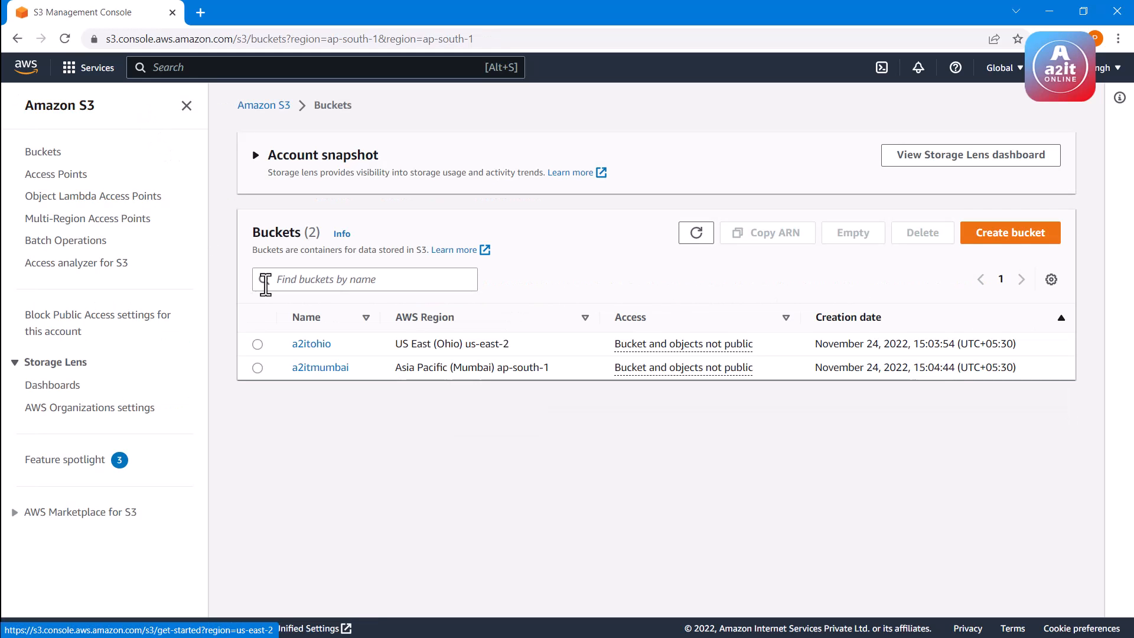
click(311, 346)
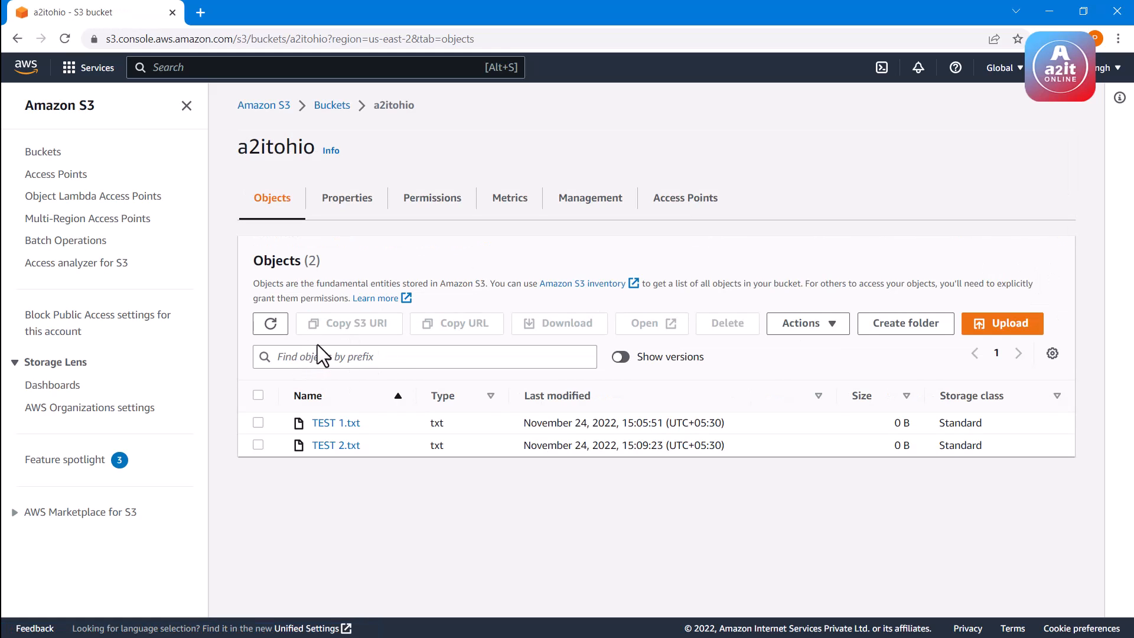
click(272, 329)
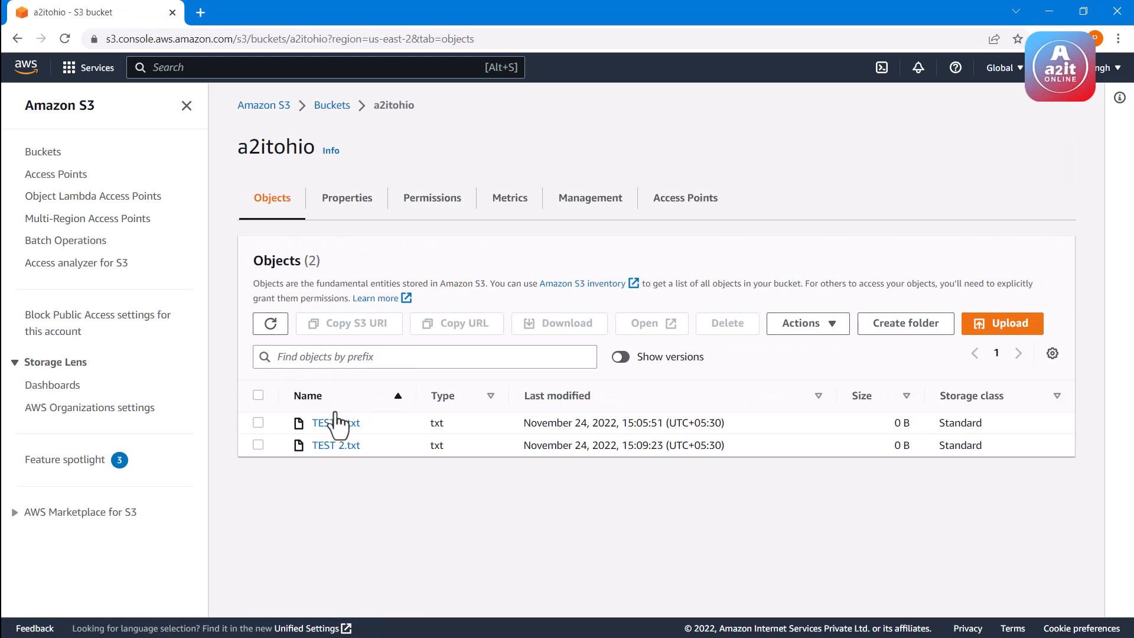